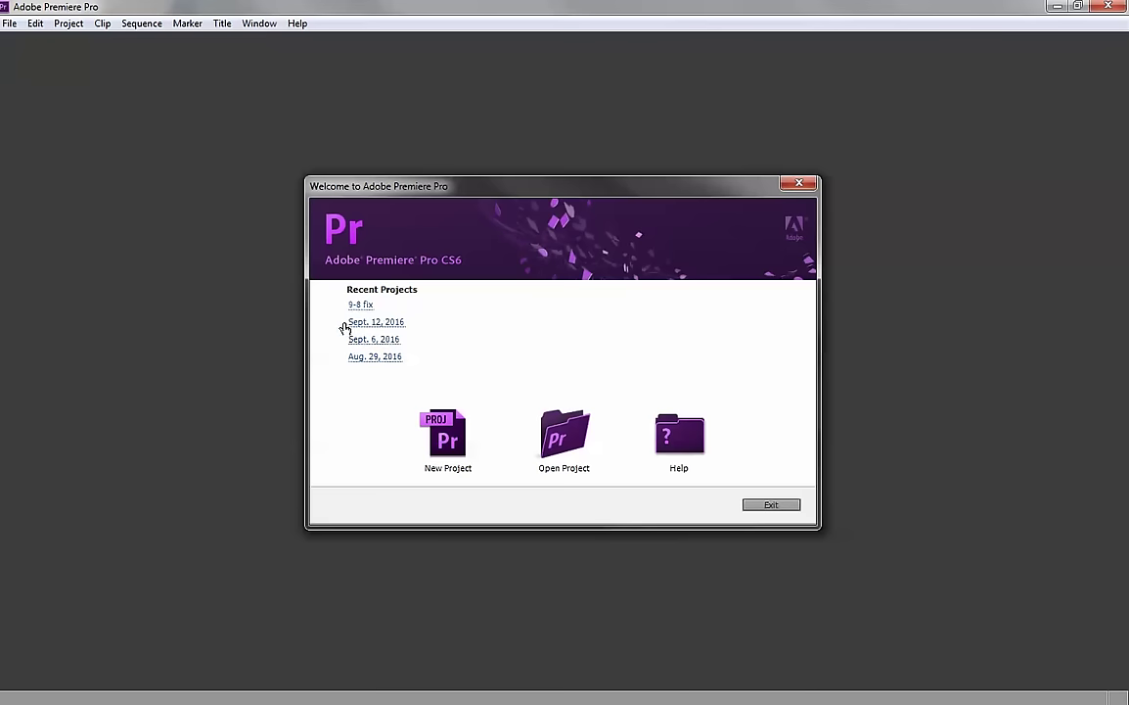
Start a new project, keeping HDV as the capture format
click(454, 442)
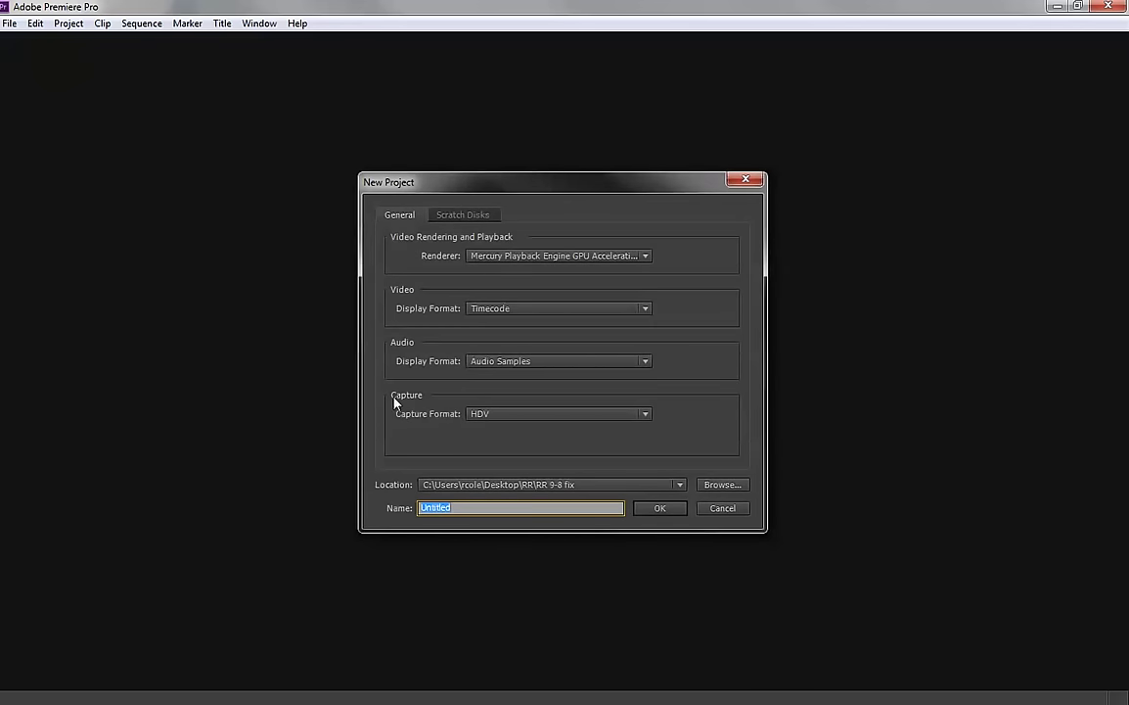
click(645, 414)
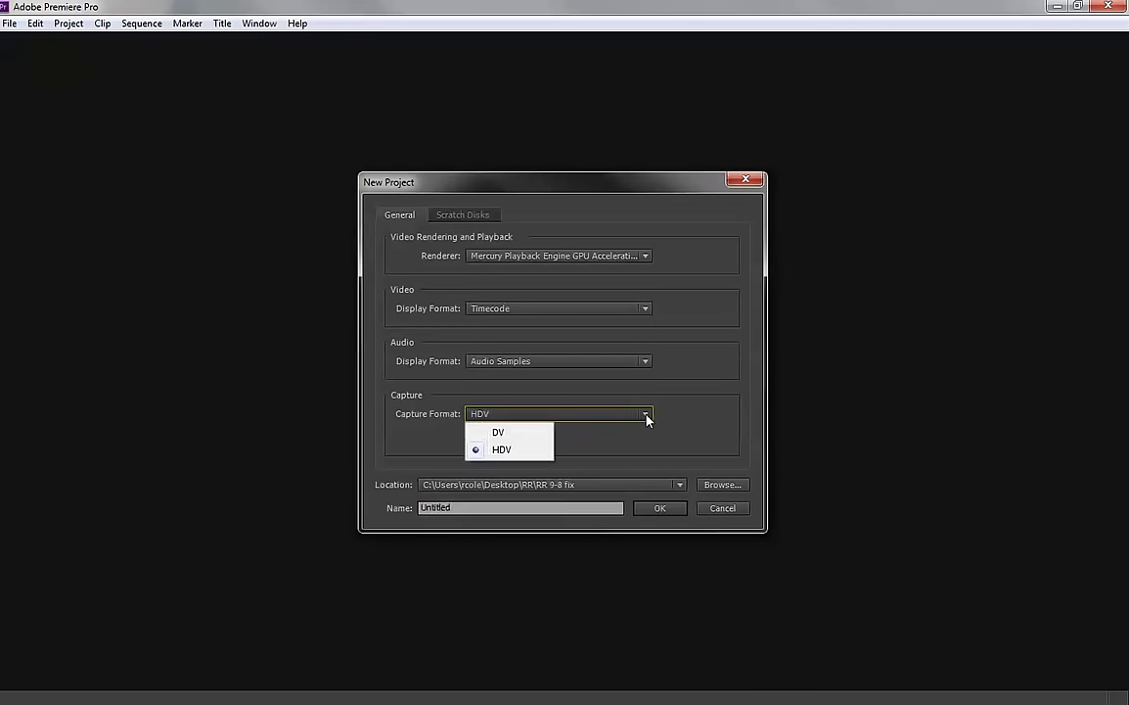
click(510, 452)
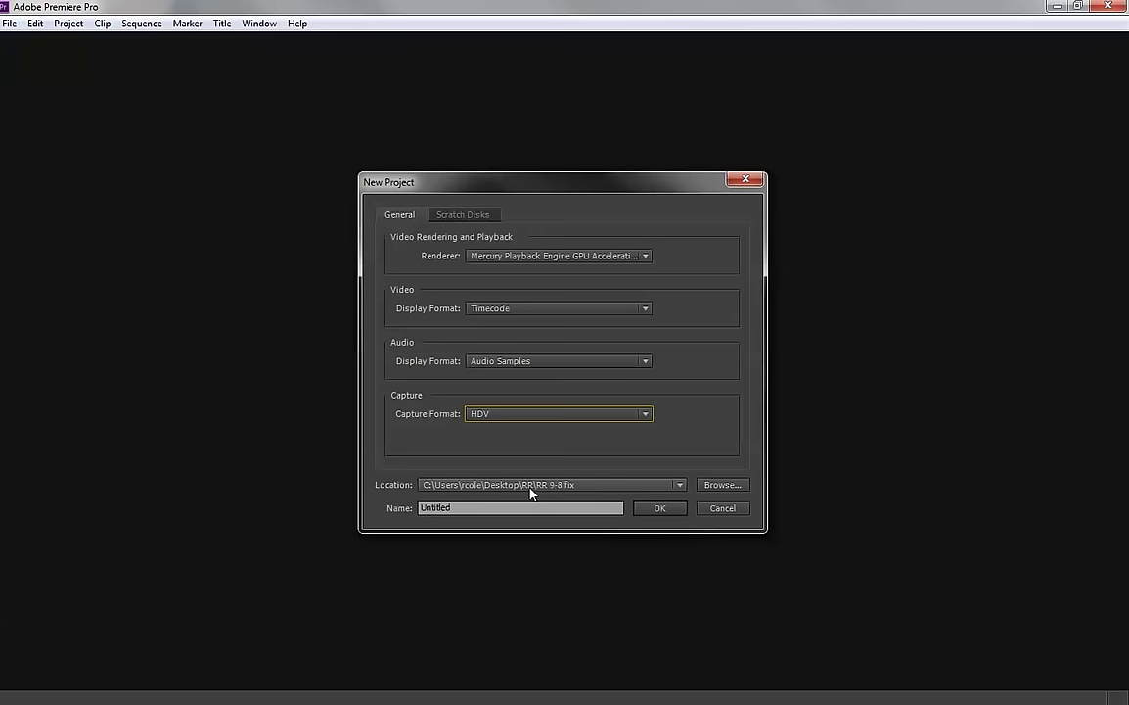
Set the project location to Desktop > Prezi VO and name the project 'Prezi VO'
click(728, 486)
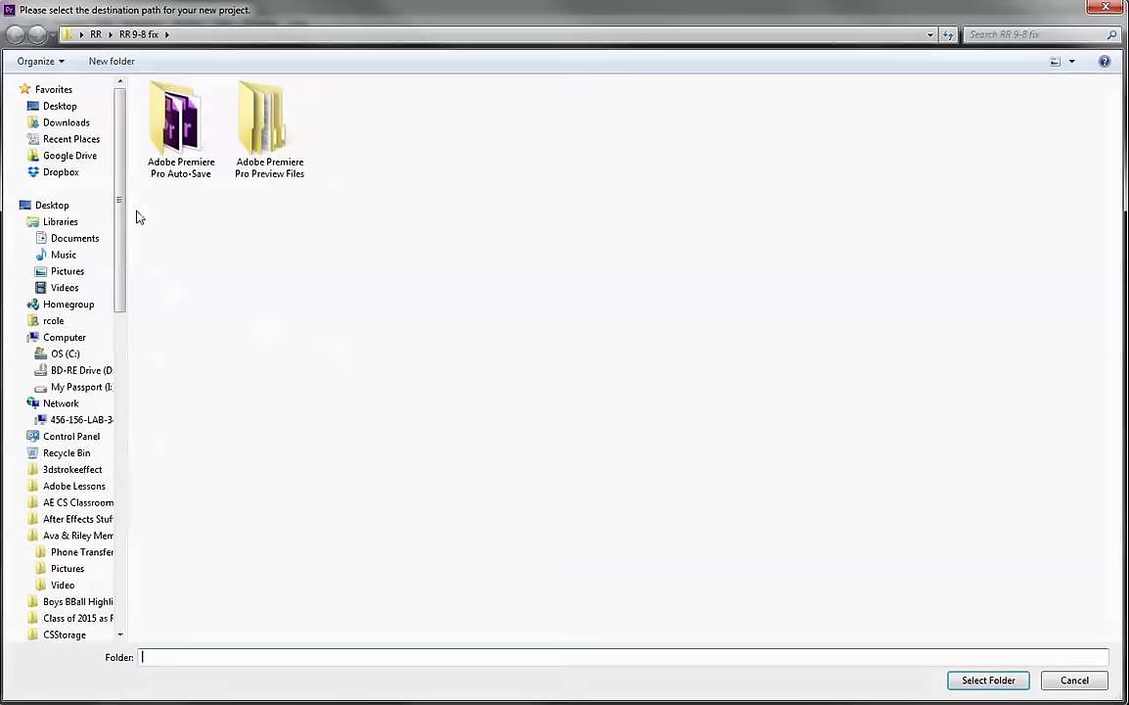
click(62, 106)
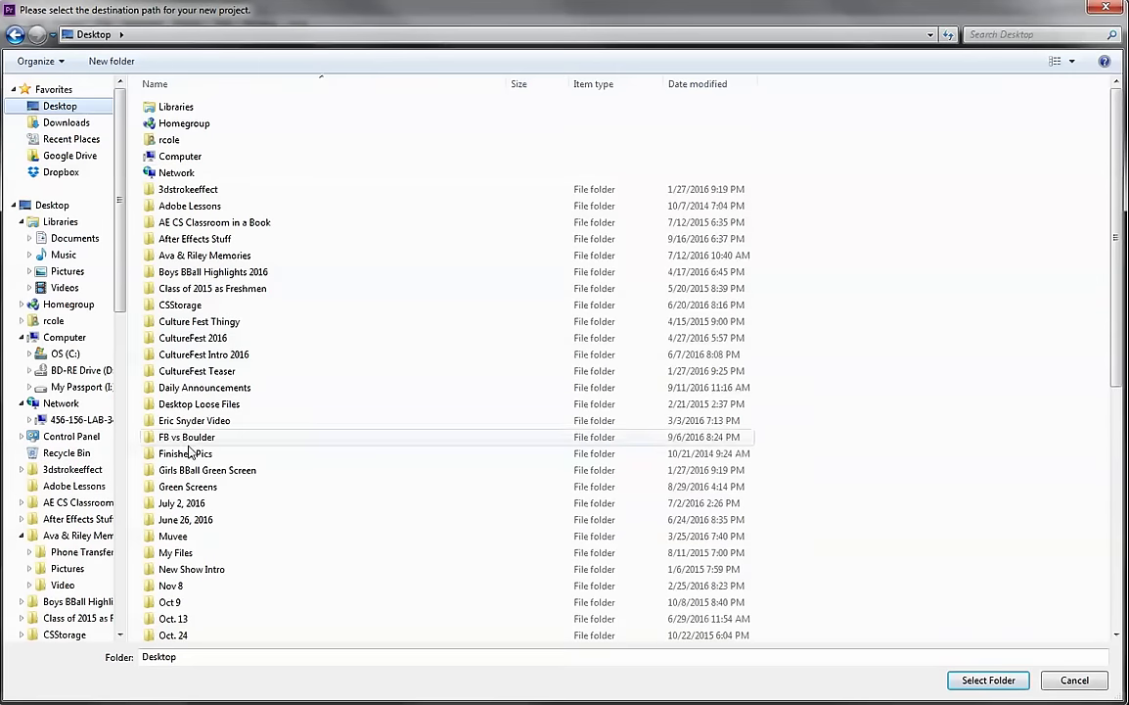
click(182, 568)
scroll(182, 577, down, 3)
scroll(182, 581, down, 2)
click(178, 549)
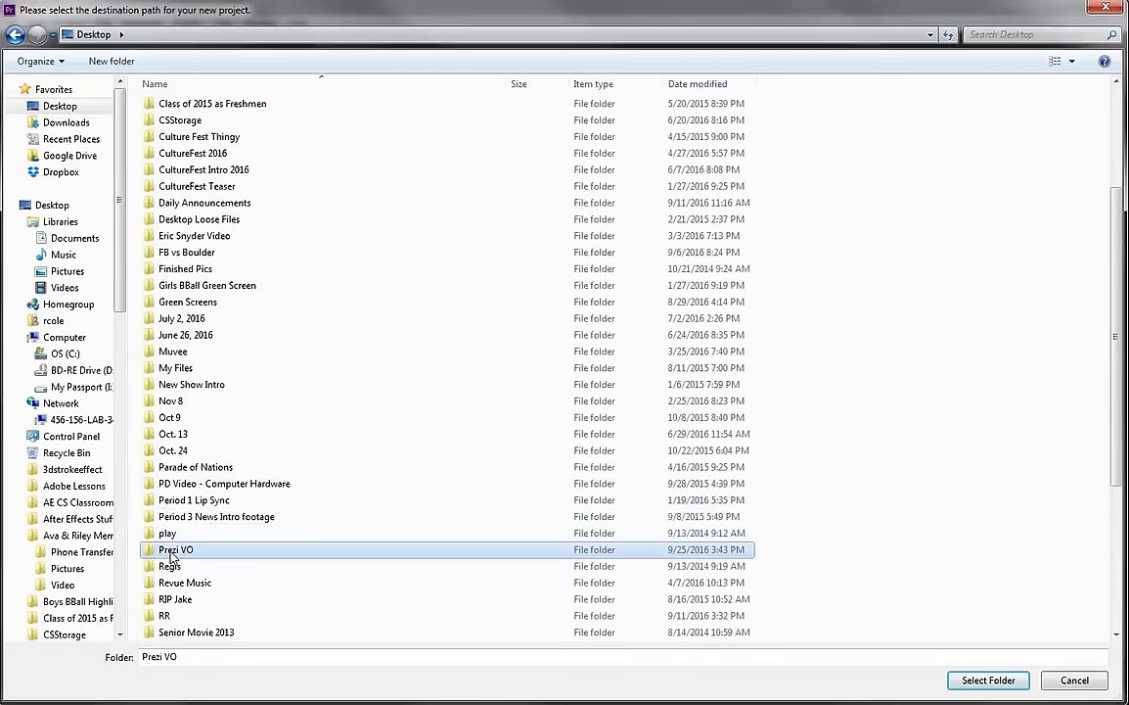
click(988, 682)
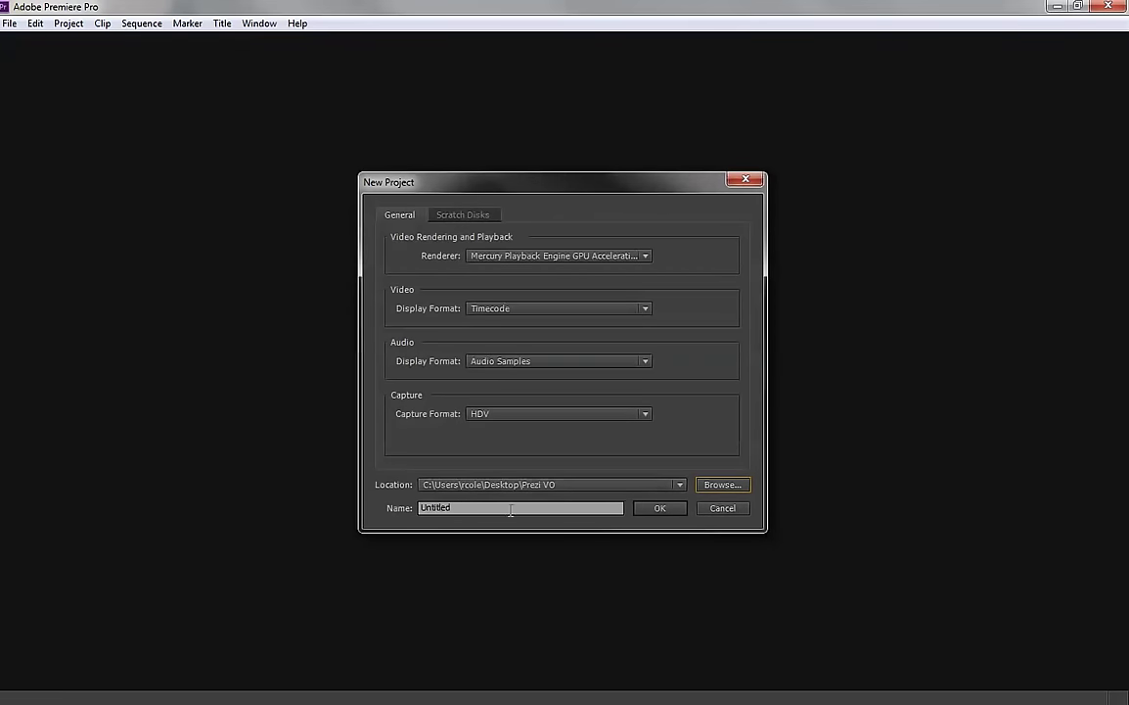
drag(474, 507, 400, 507)
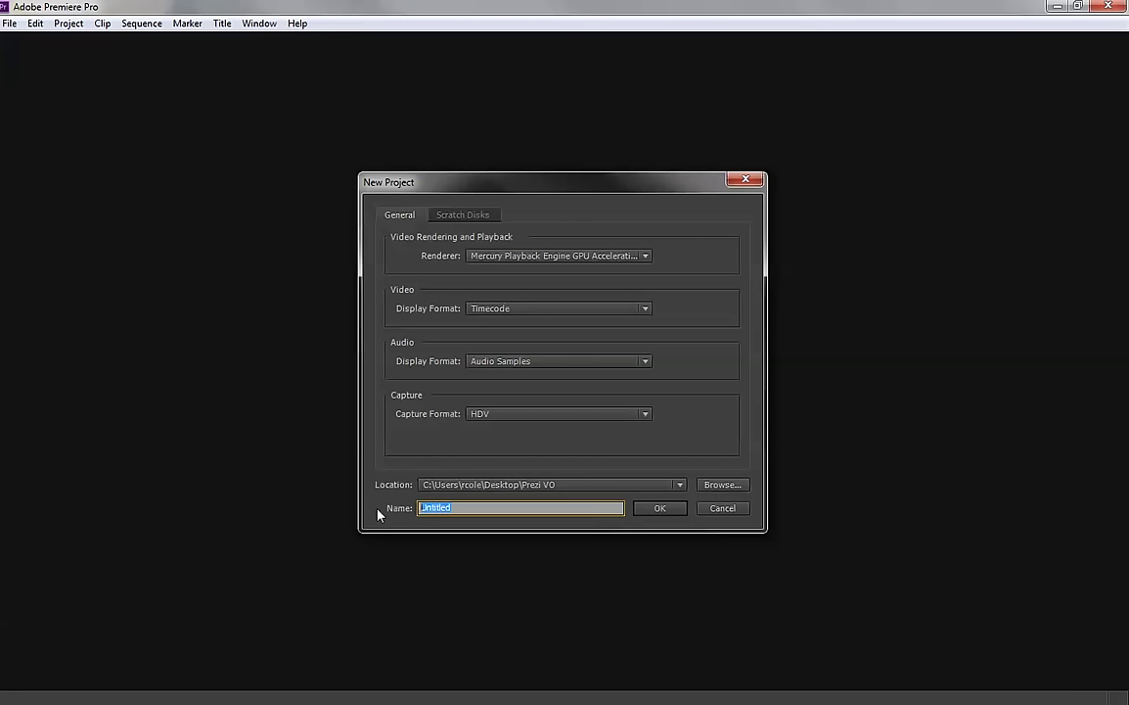
text(Prezi VO)
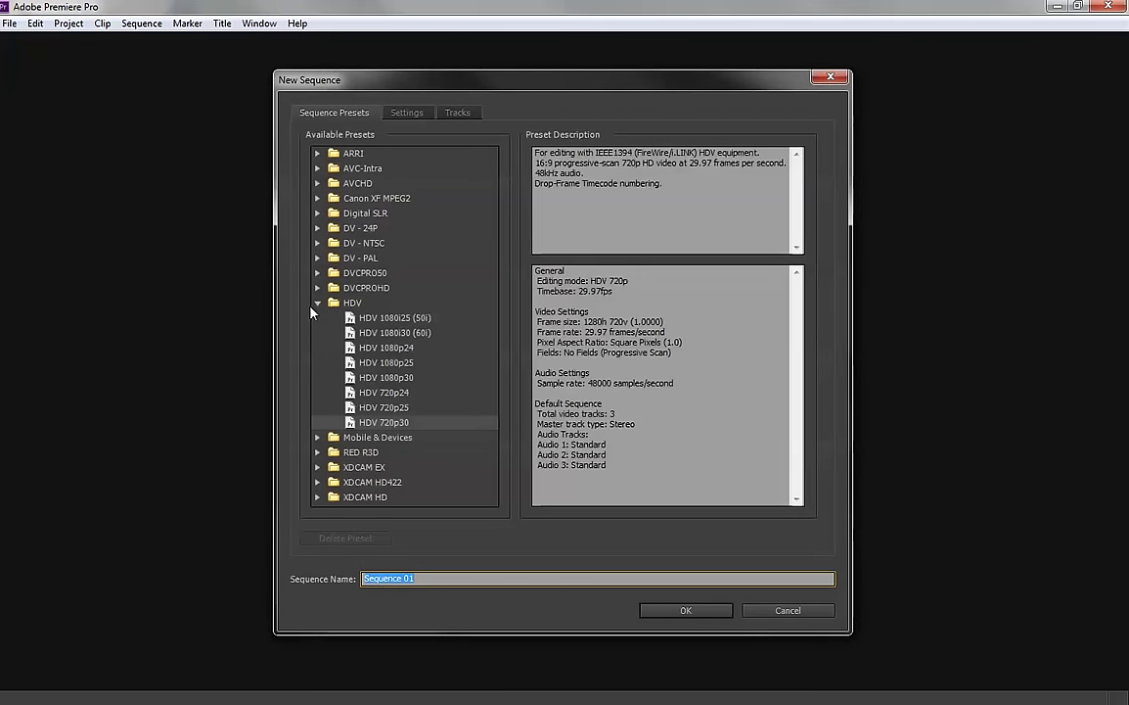
Select the HDV 1080p30 preset, briefly toggling the HDV and DV - NTSC preset groups
click(382, 380)
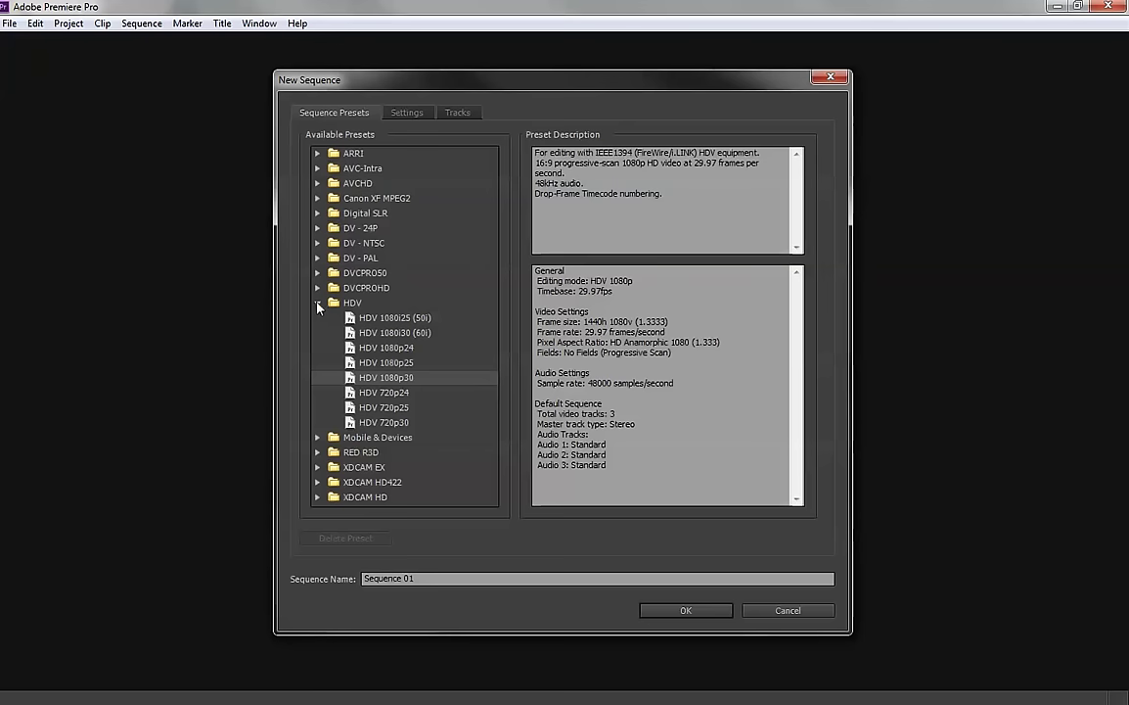
click(317, 304)
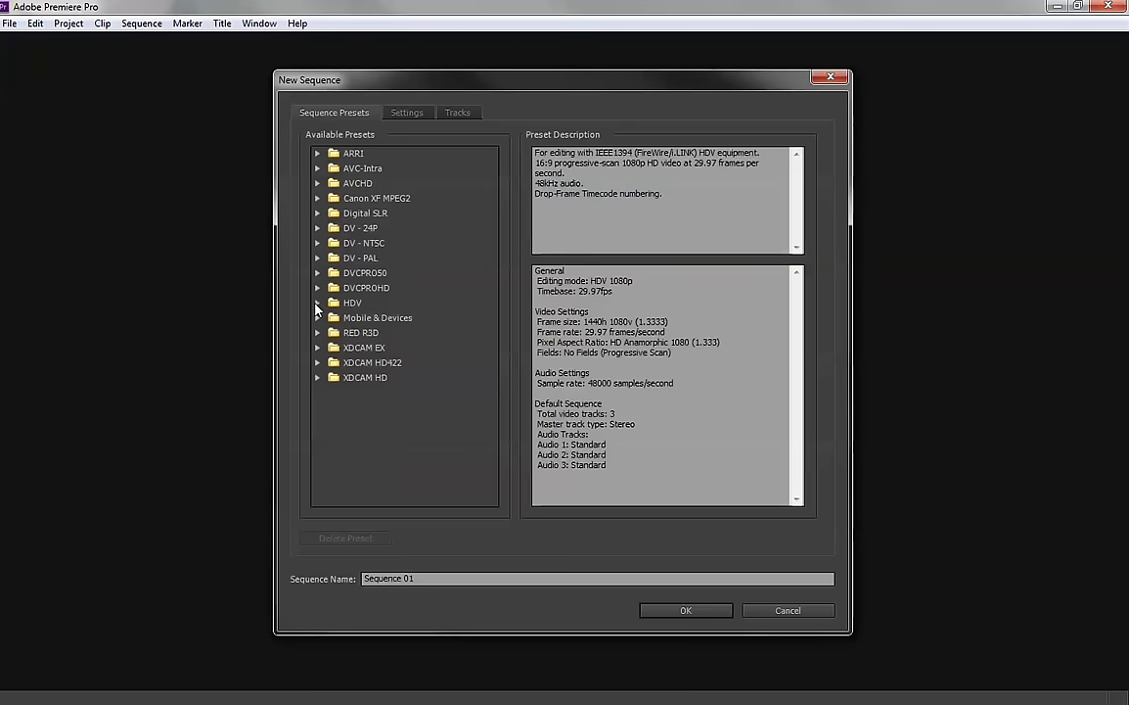
click(316, 304)
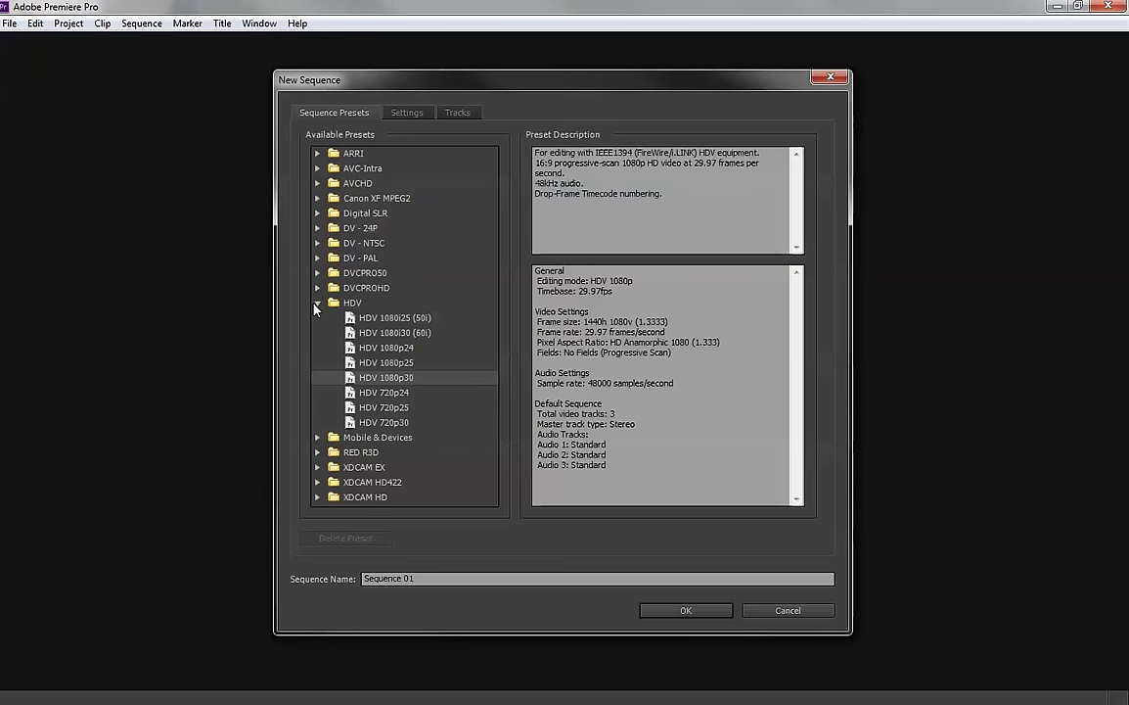
click(317, 243)
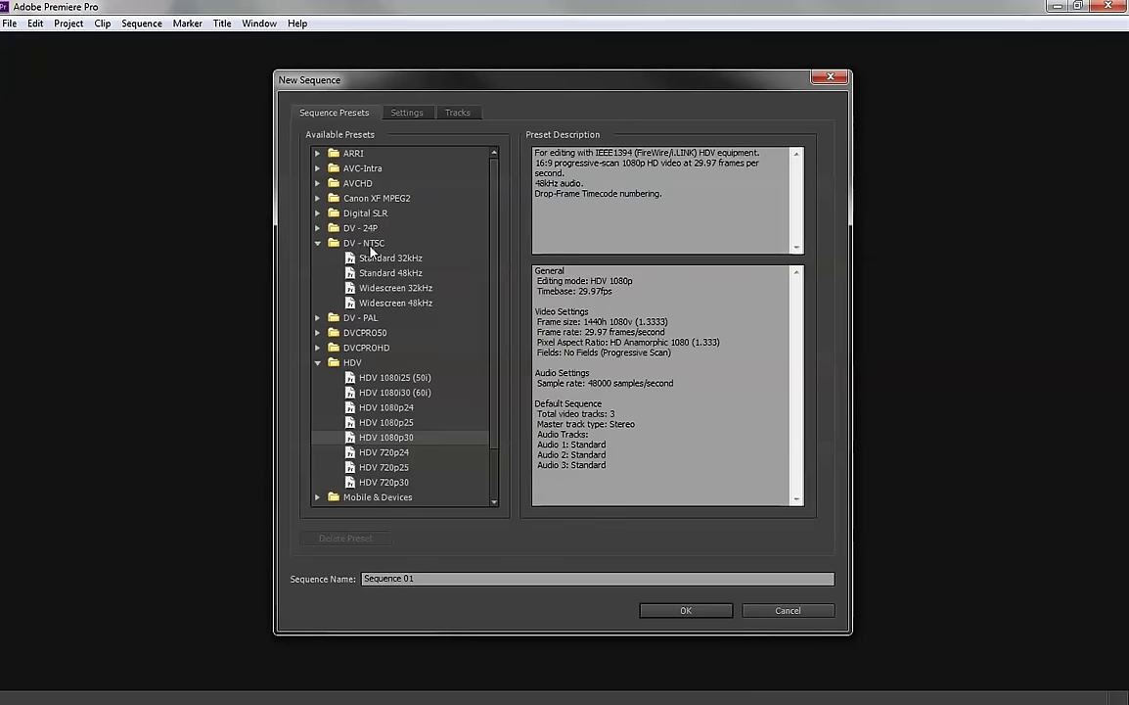
click(317, 242)
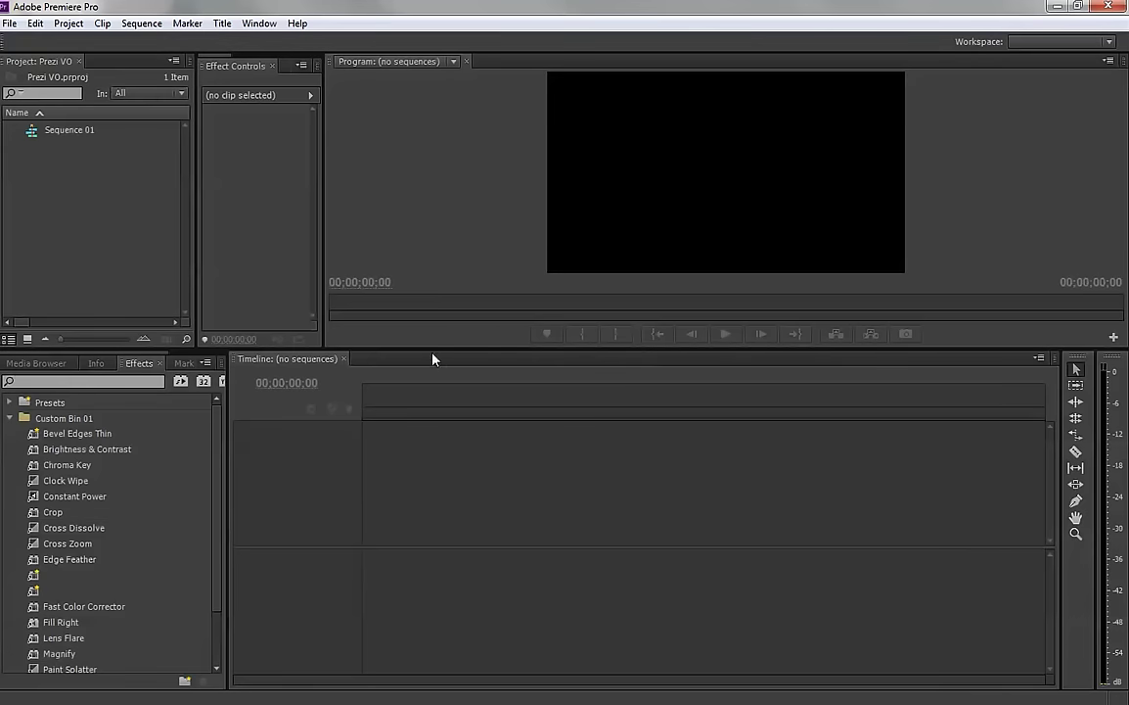
Enlarge the Program monitor and widen Effect Controls, then activate each panel and Audio Transitions
drag(421, 350, 418, 469)
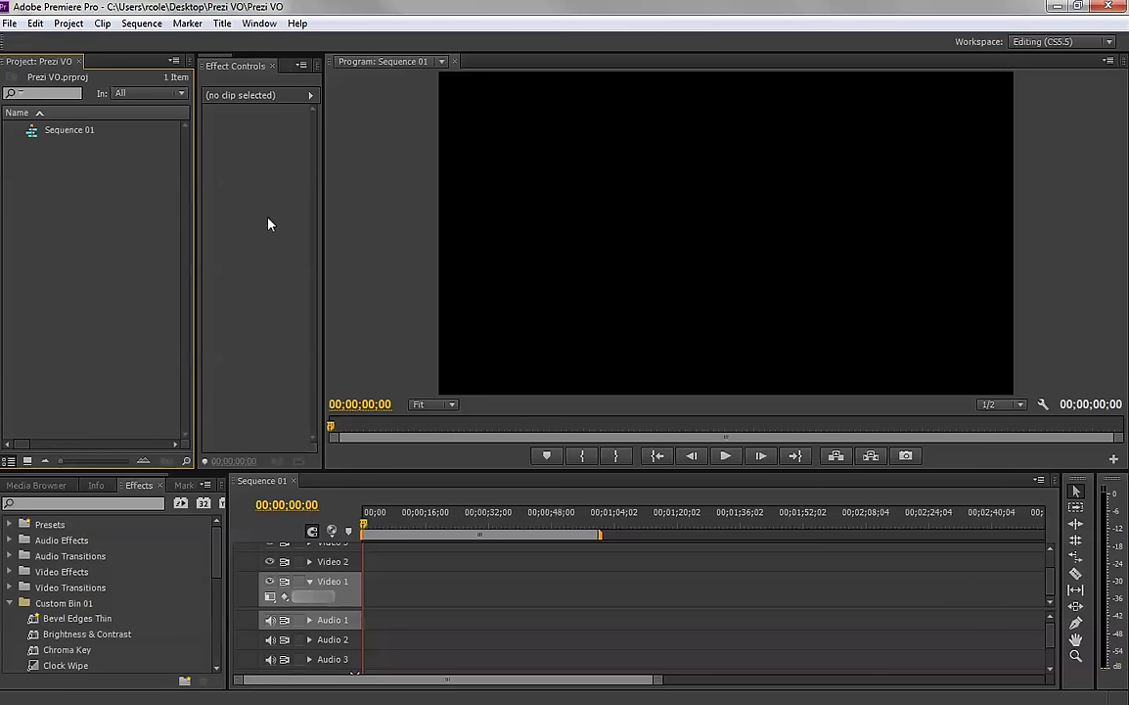
click(276, 173)
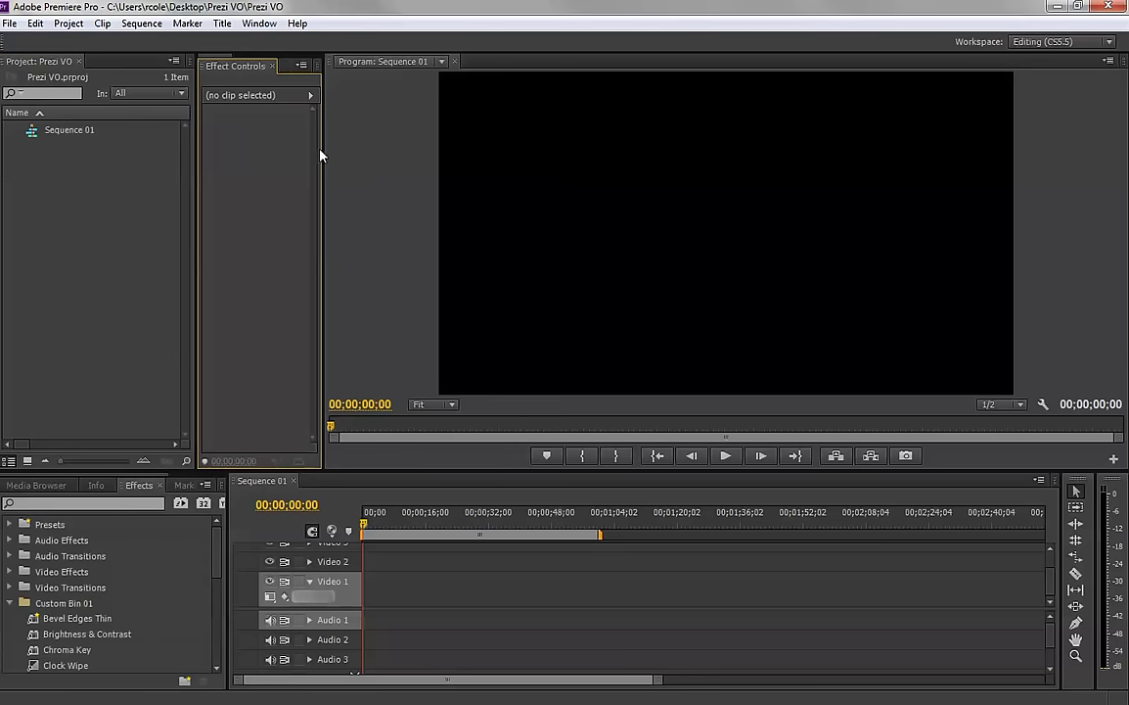
drag(322, 148, 382, 148)
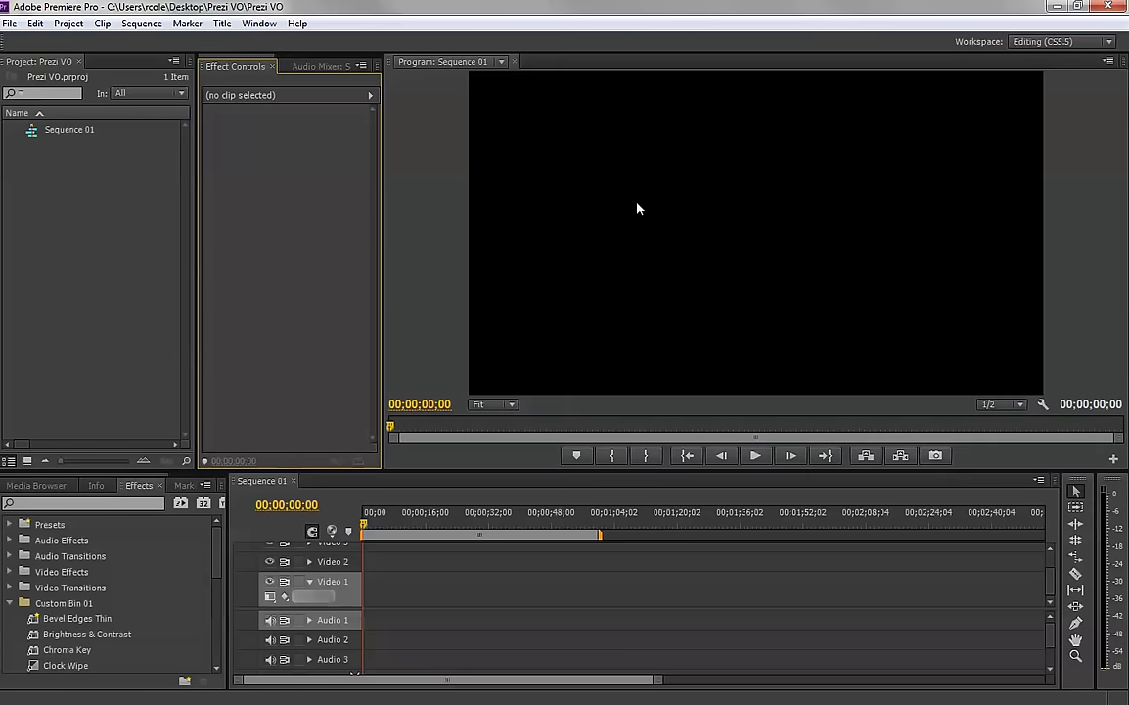
click(437, 157)
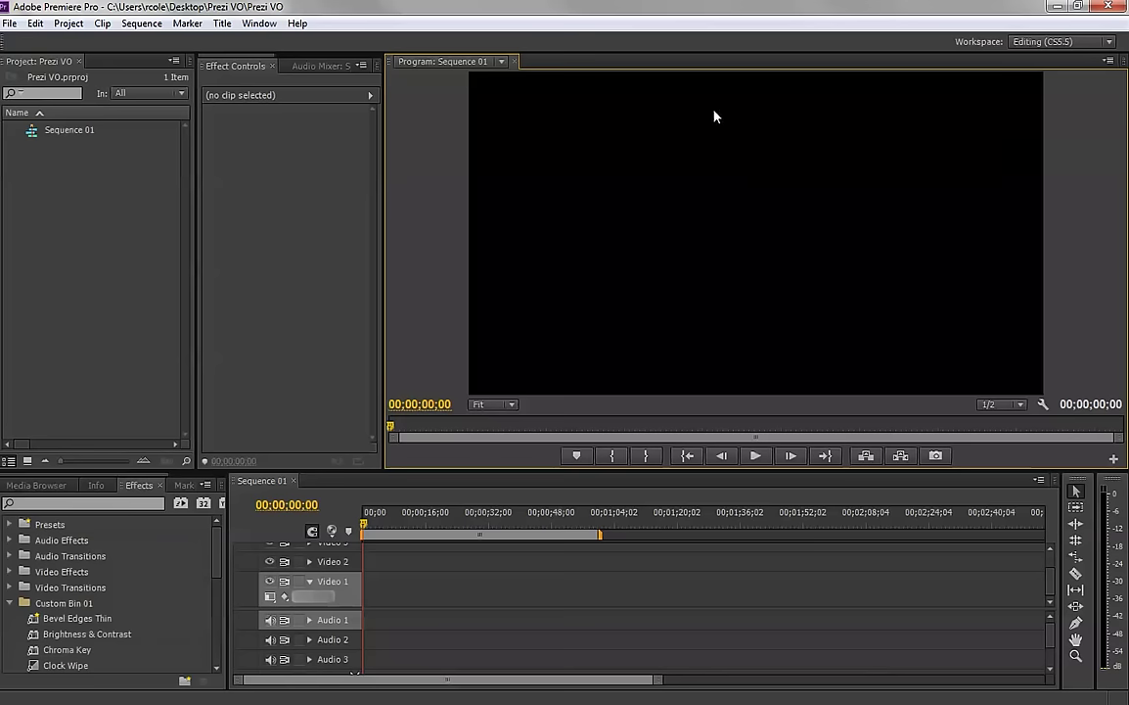
click(471, 596)
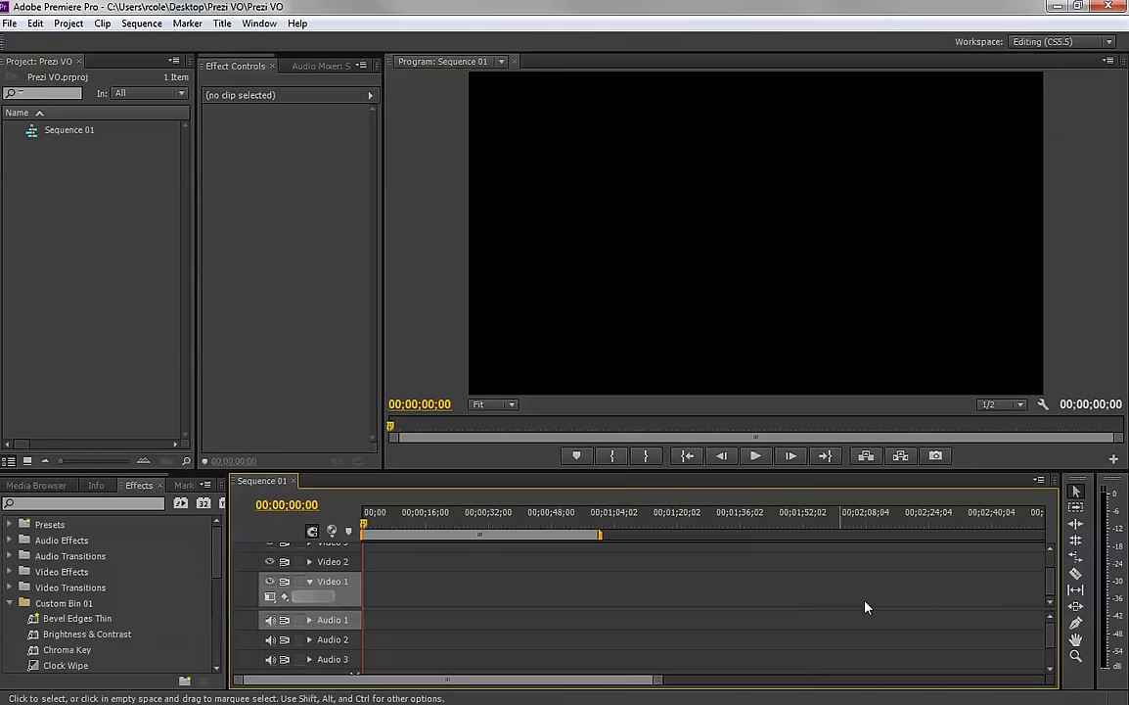
click(137, 554)
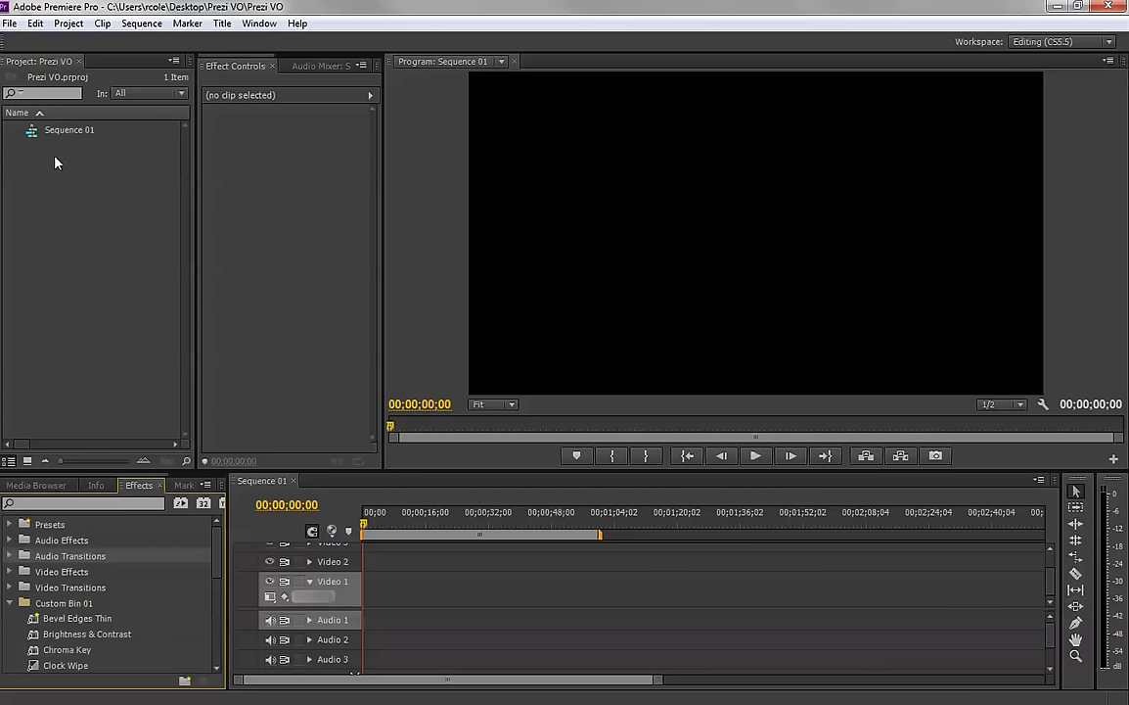
Start an import from the Project panel's right-click menu
click(9, 24)
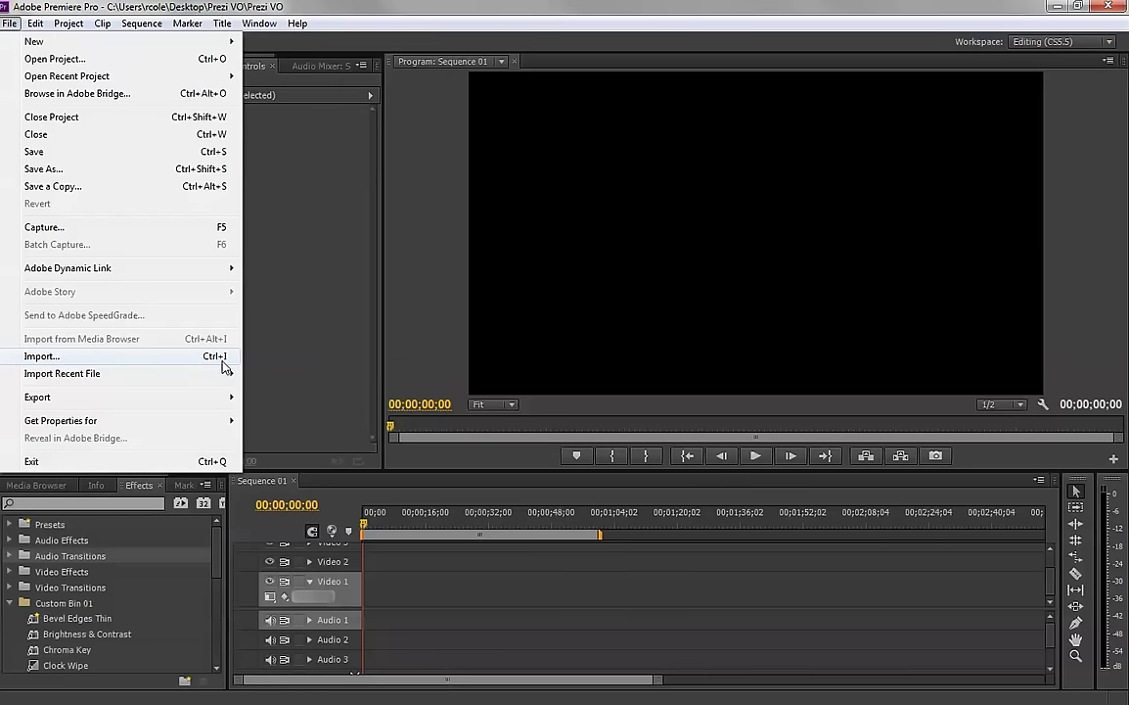
click(267, 321)
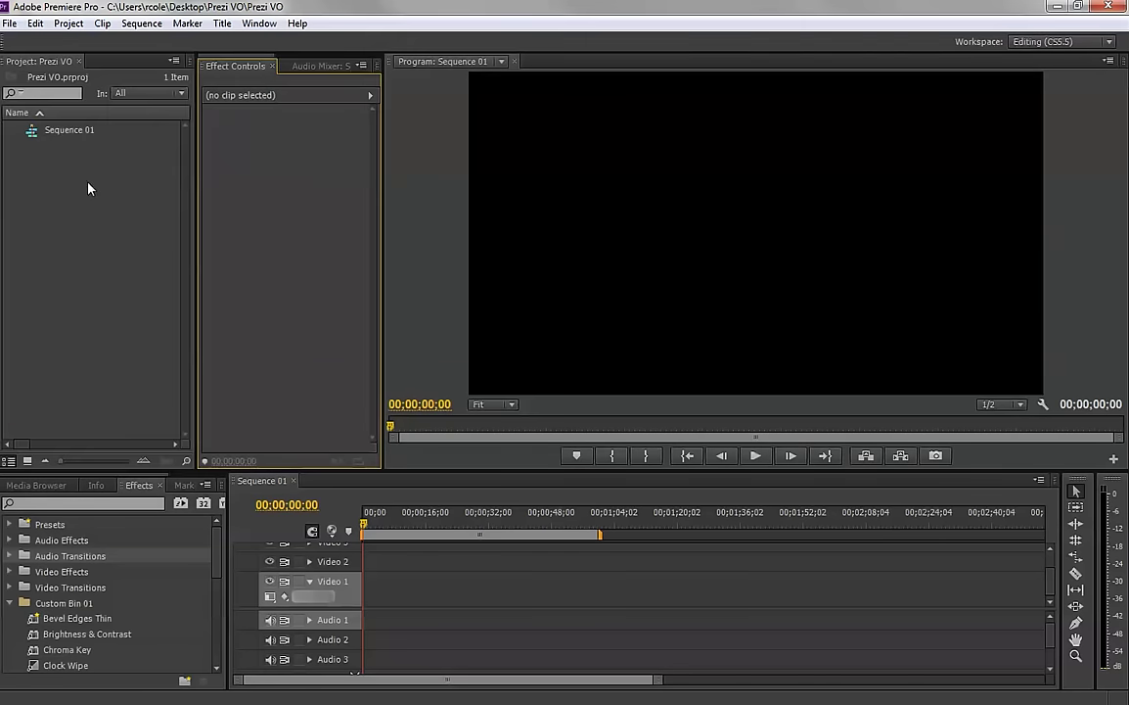
right_click(86, 183)
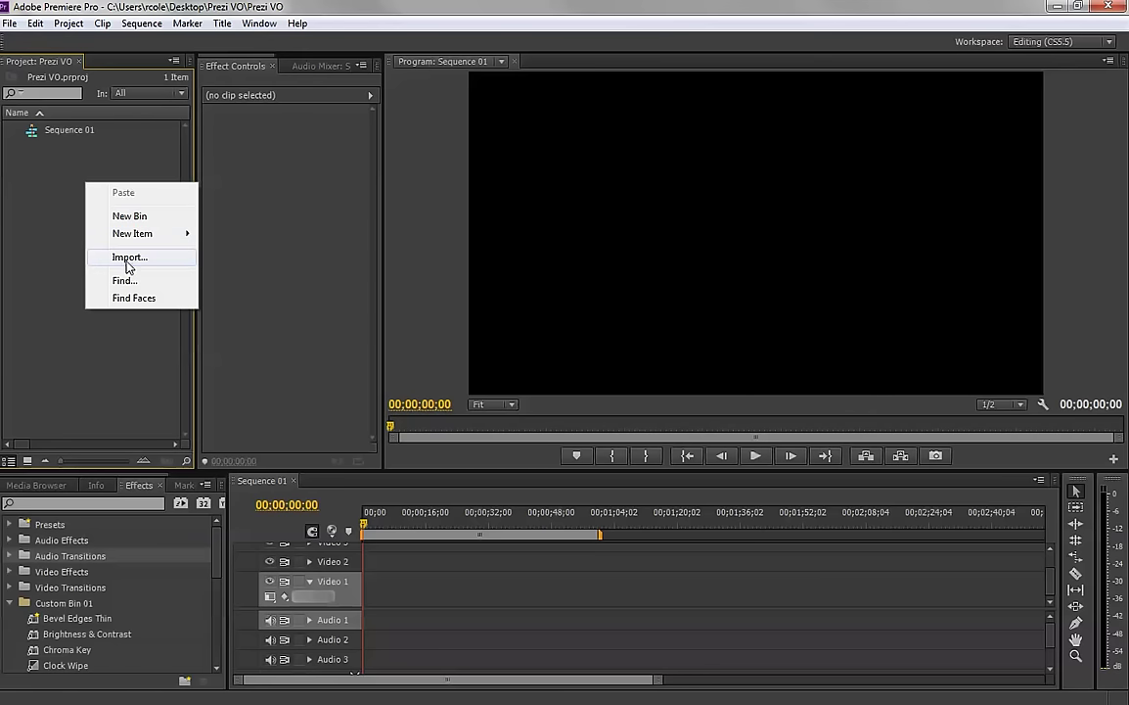
click(49, 238)
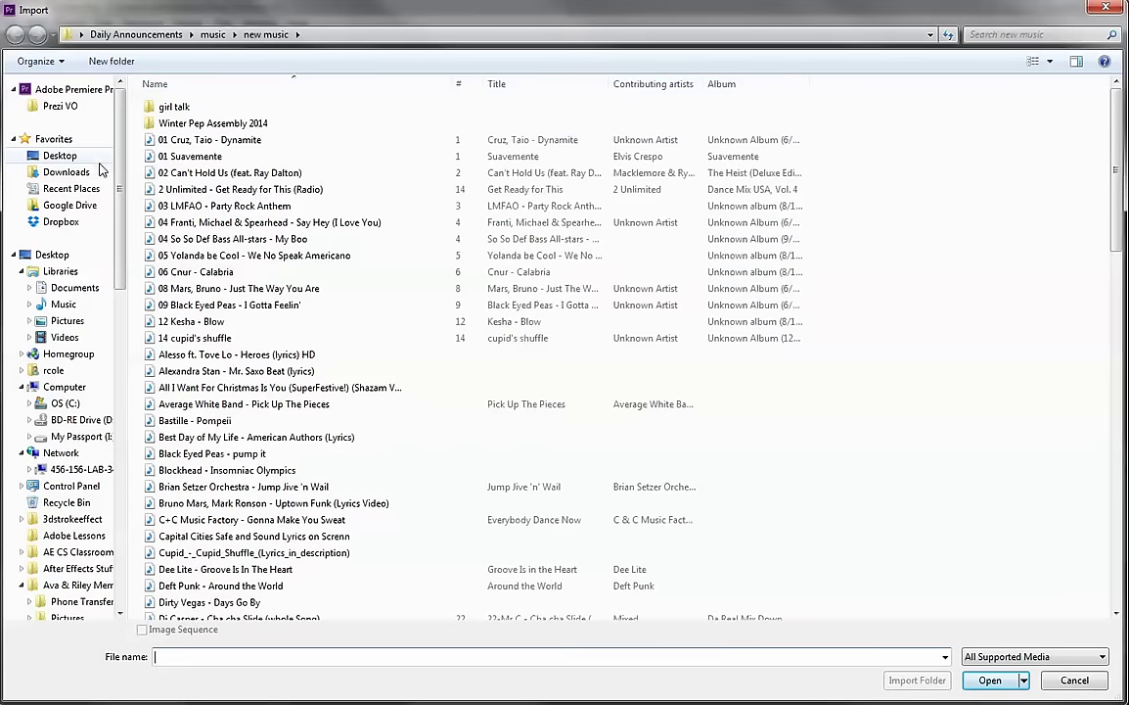
Import clips 00211 through 00229 from the Desktop's Prezi VO folder
click(59, 156)
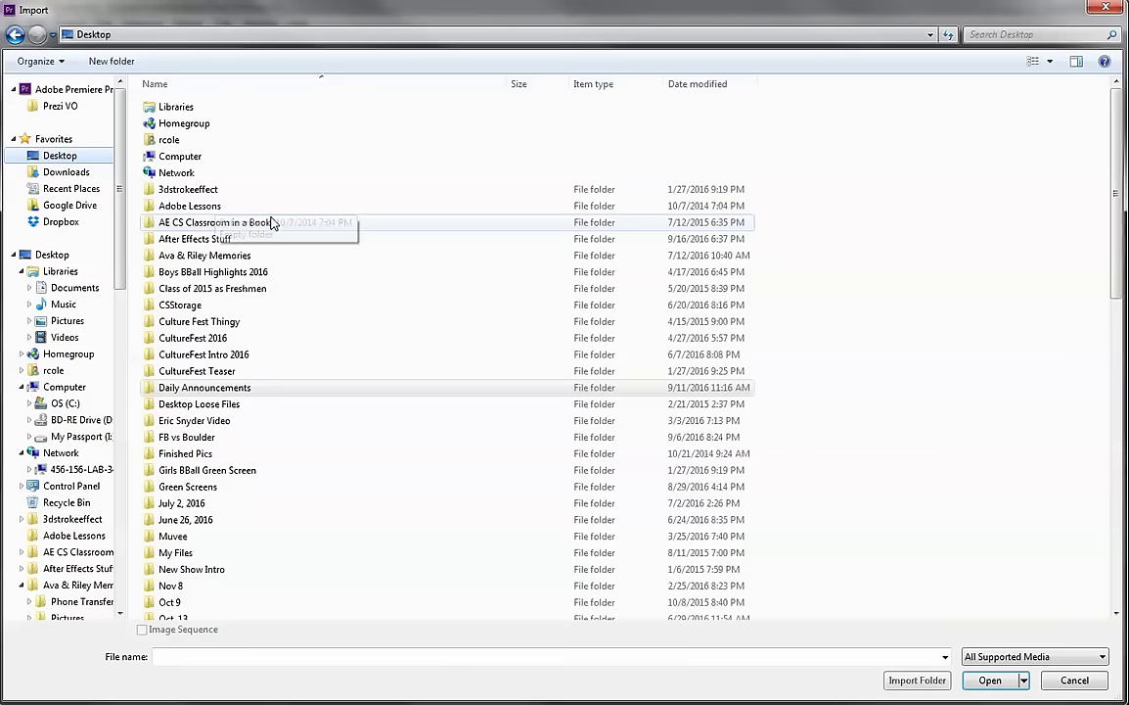
click(202, 520)
scroll(204, 518, down, 4)
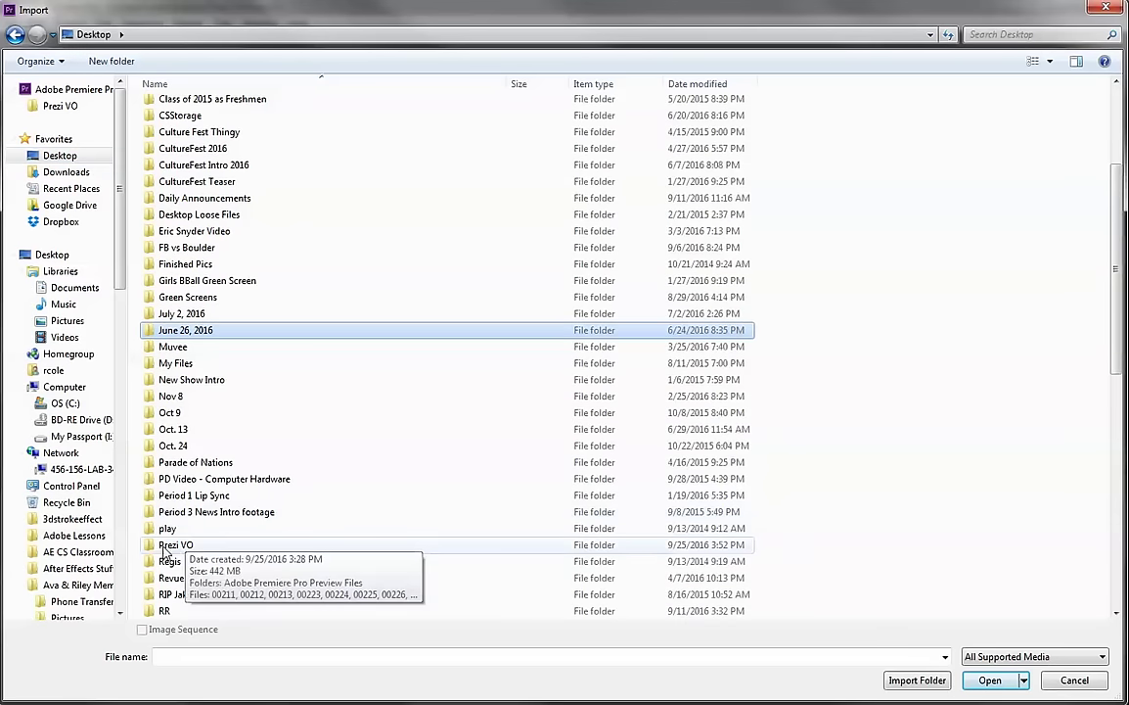
click(150, 549)
double_click(150, 549)
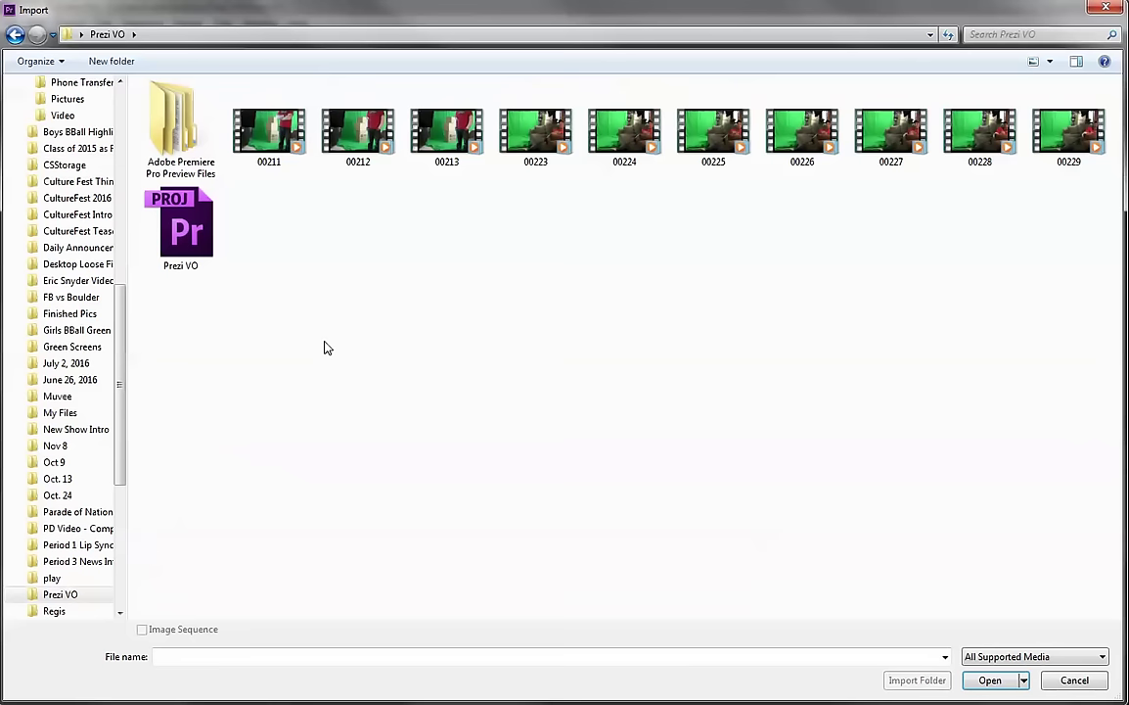
click(245, 127)
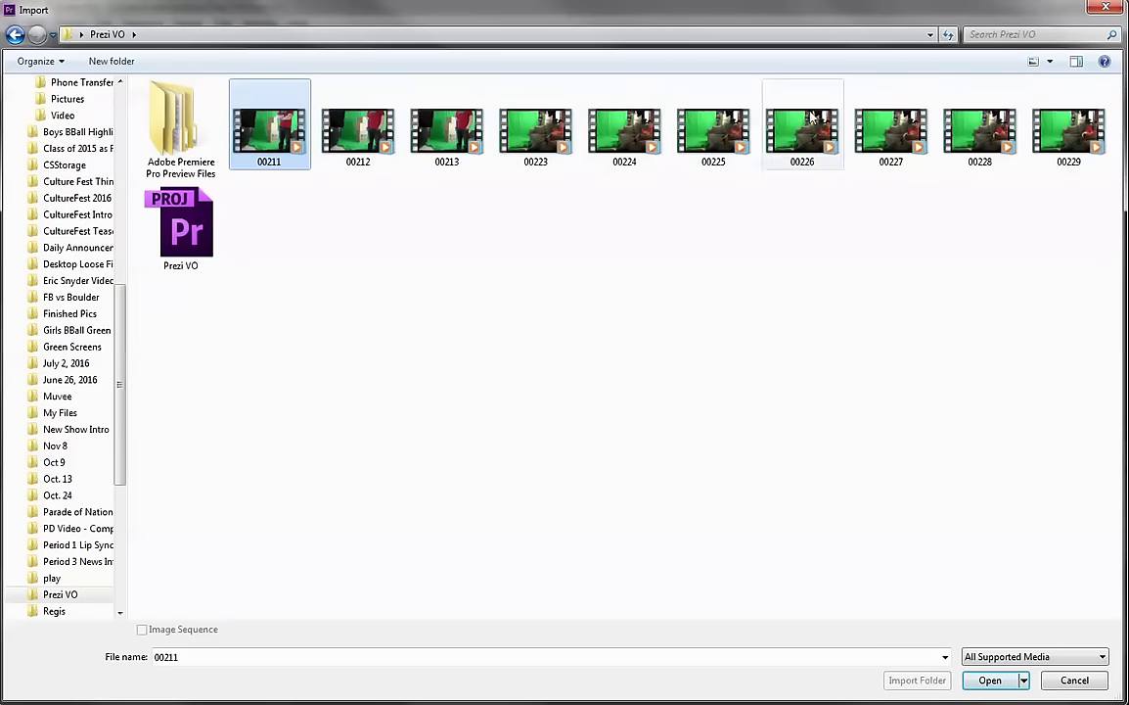
shift+click(1072, 127)
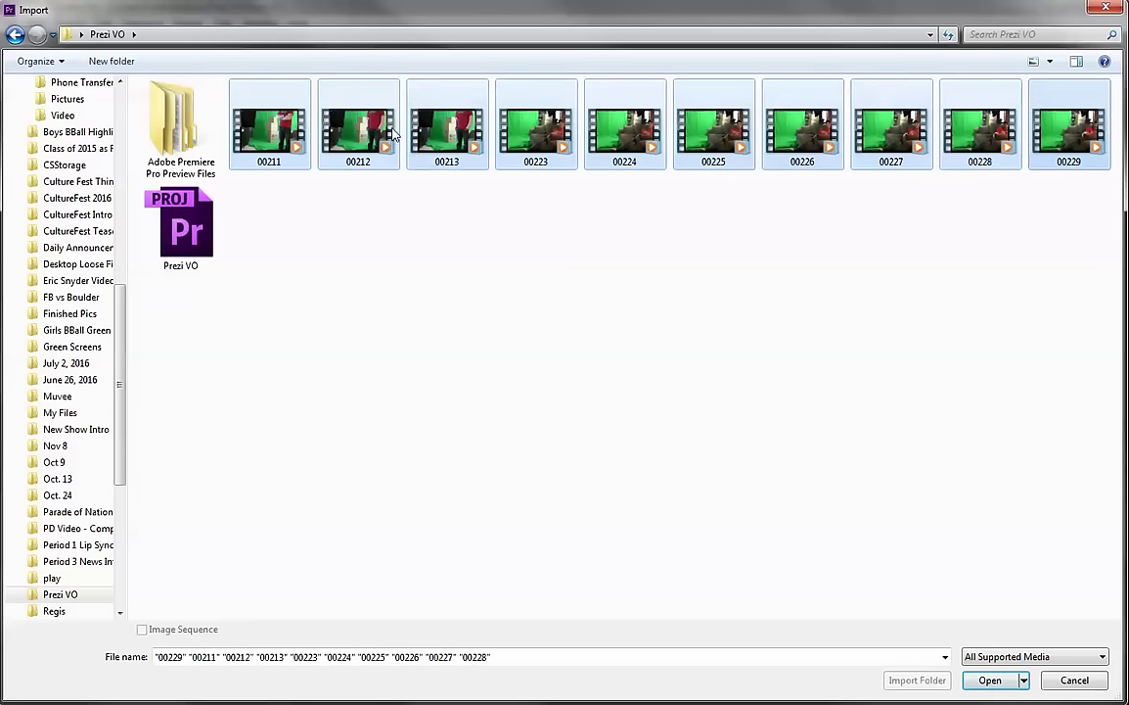
click(989, 679)
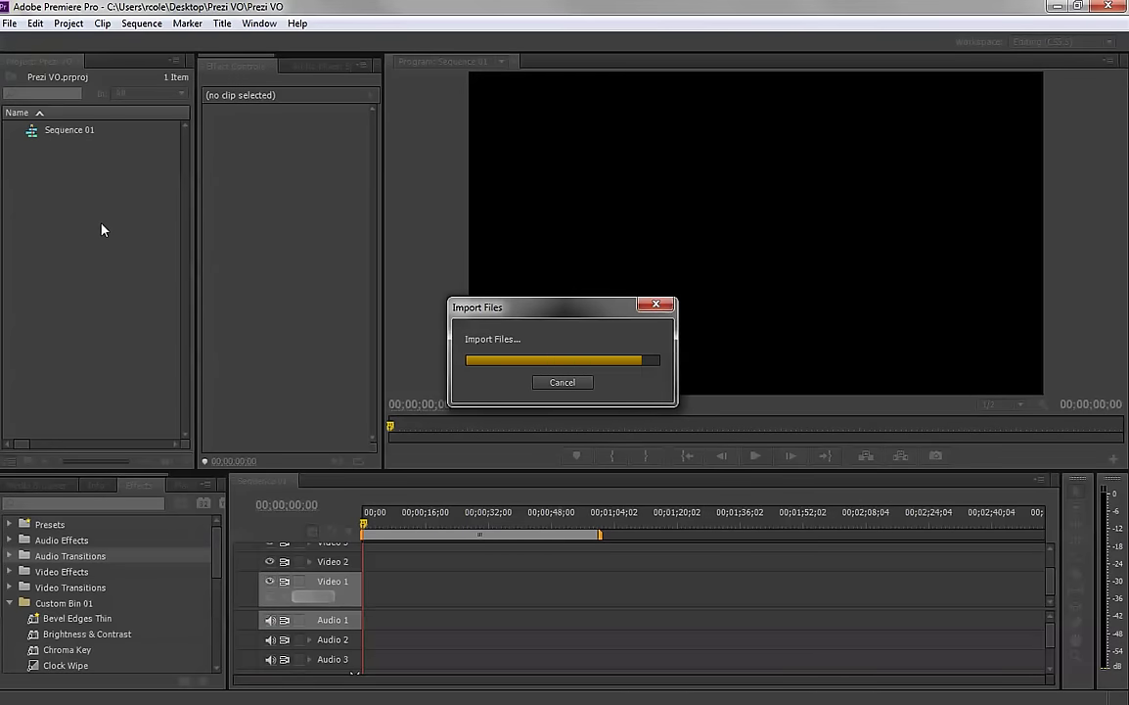
Deselect the imported clips and widen the Project panel list
click(123, 379)
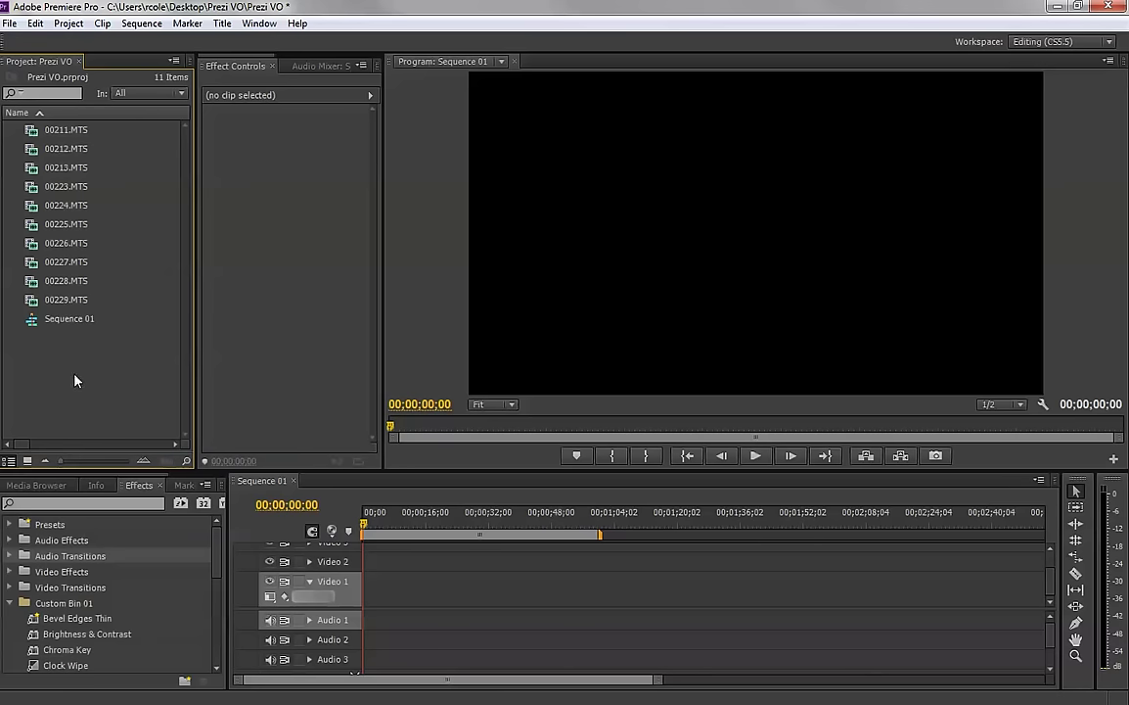
drag(195, 438, 274, 438)
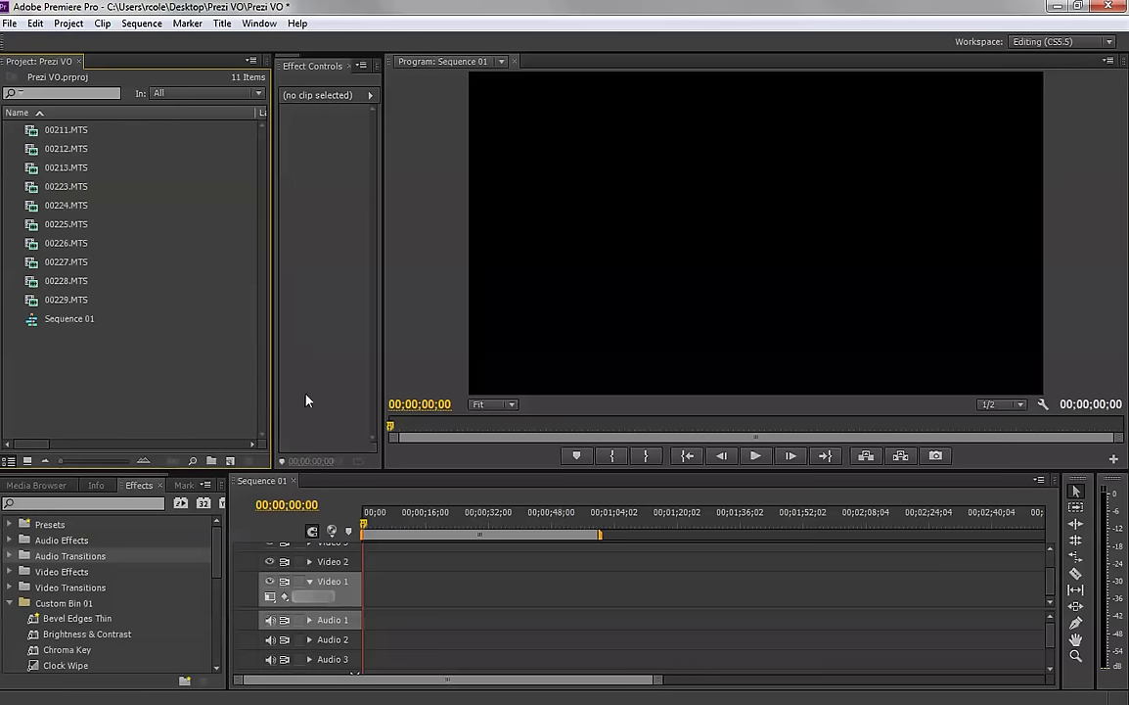
Create a new bin in the Project panel named VOs
mouse_move(270, 378)
mouse_down()
mouse_move(154, 378)
mouse_move(303, 378)
mouse_up()
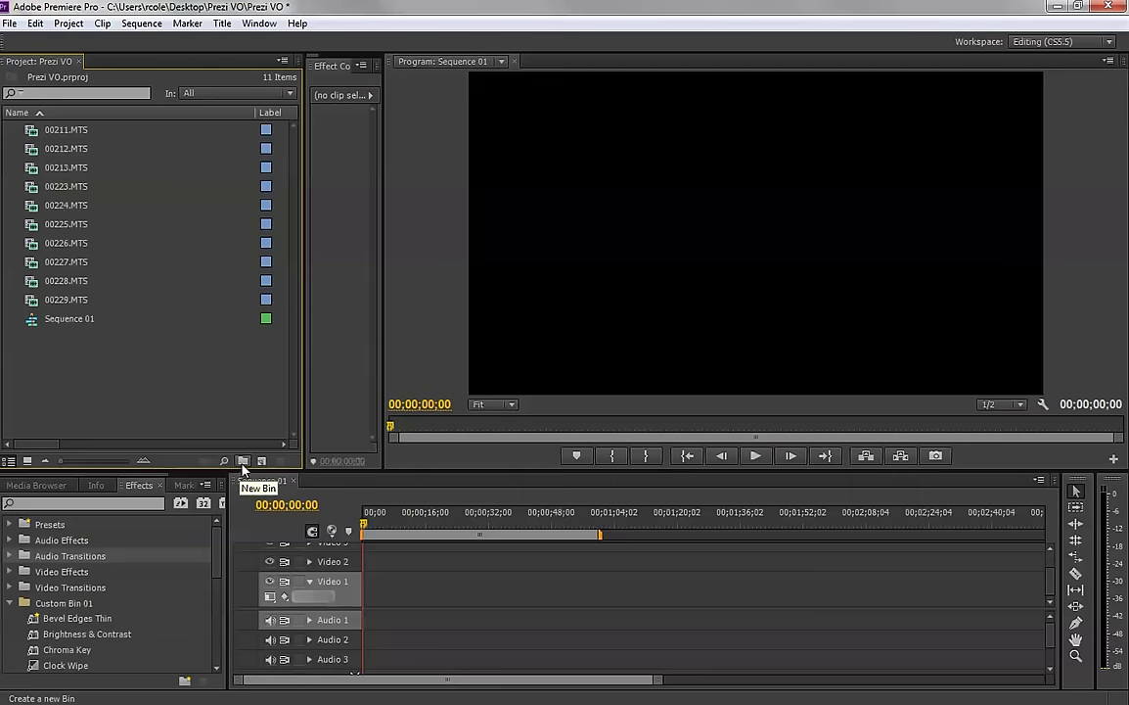
right_click(109, 362)
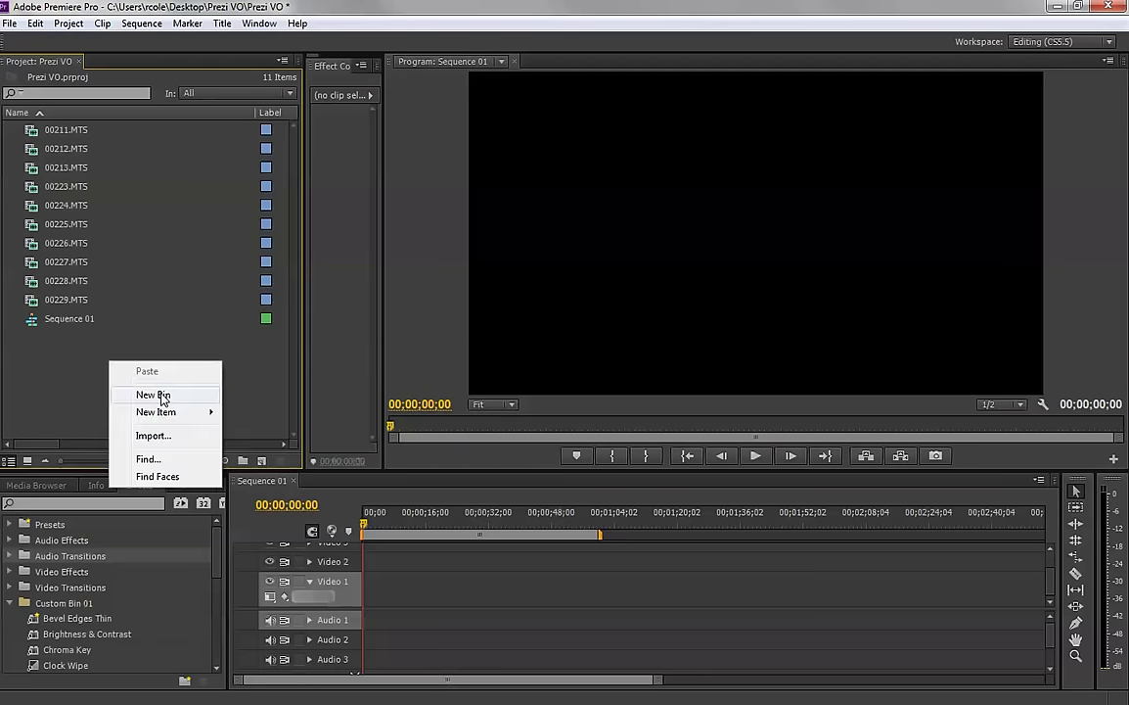
click(154, 394)
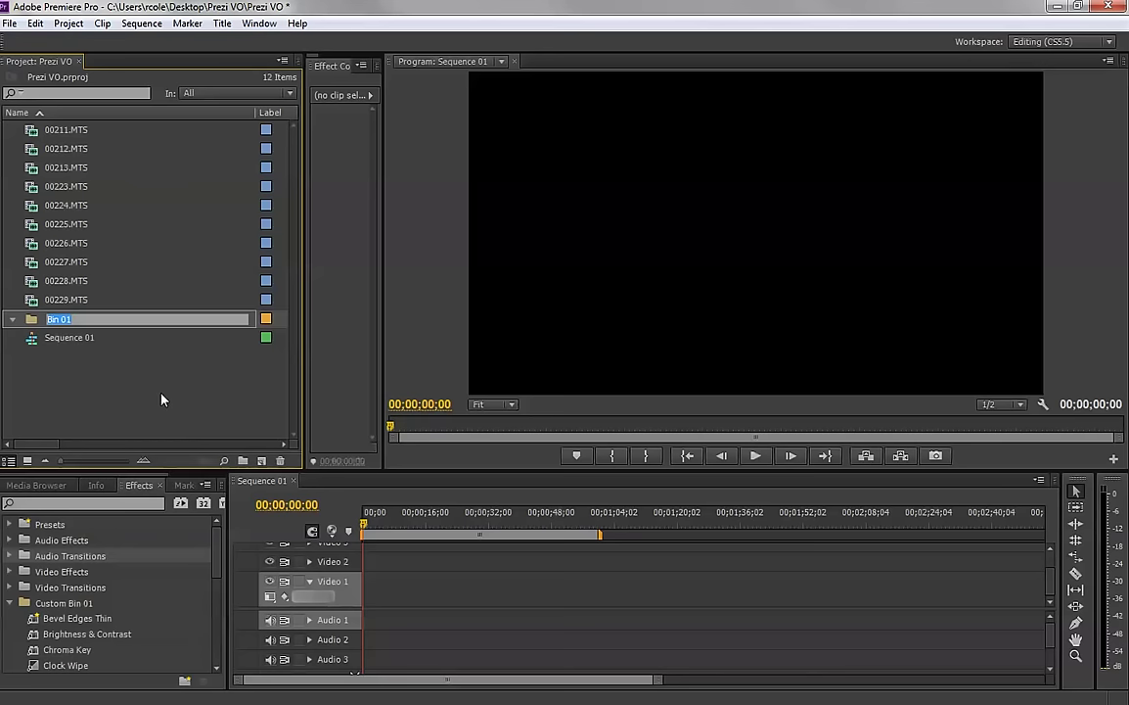
text(VOs)
click(78, 367)
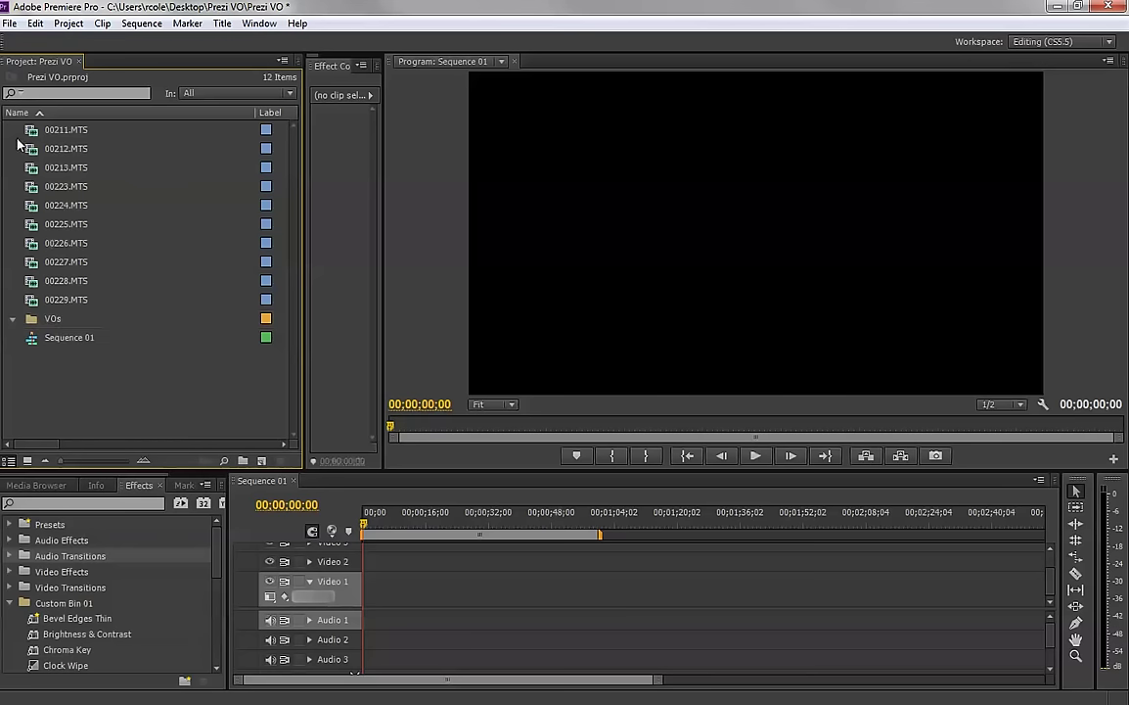
Move the ten MTS clips into the VOs bin and expand it to check
drag(15, 127, 55, 290)
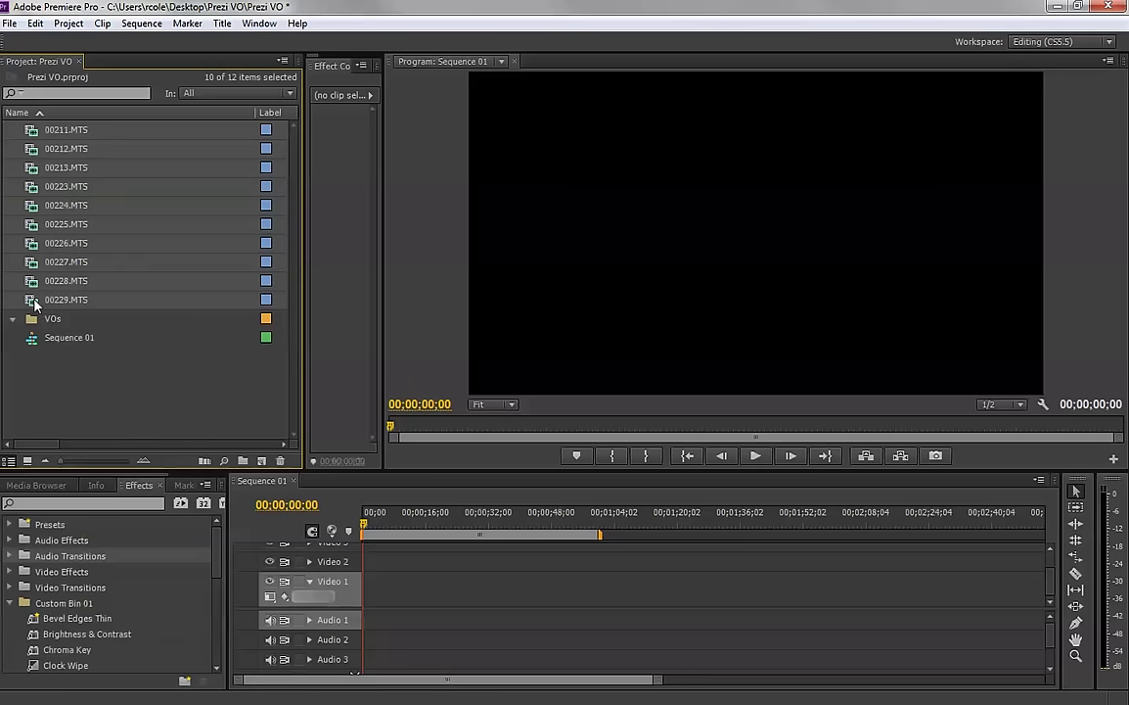
drag(34, 303, 49, 319)
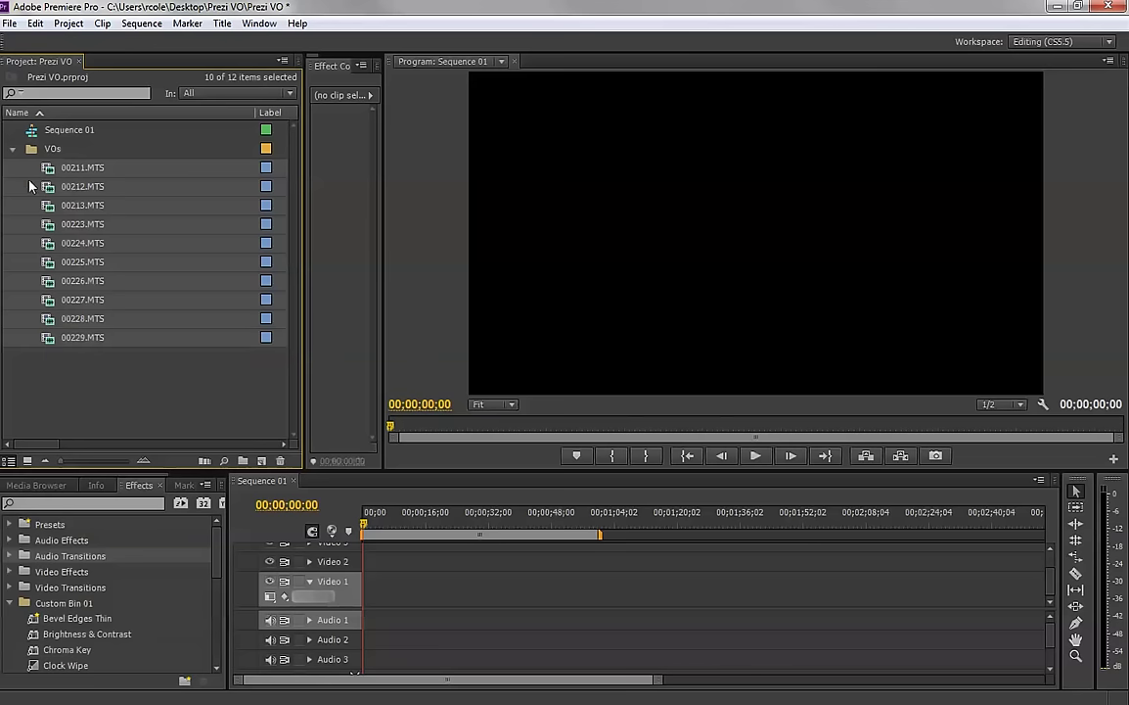
click(13, 150)
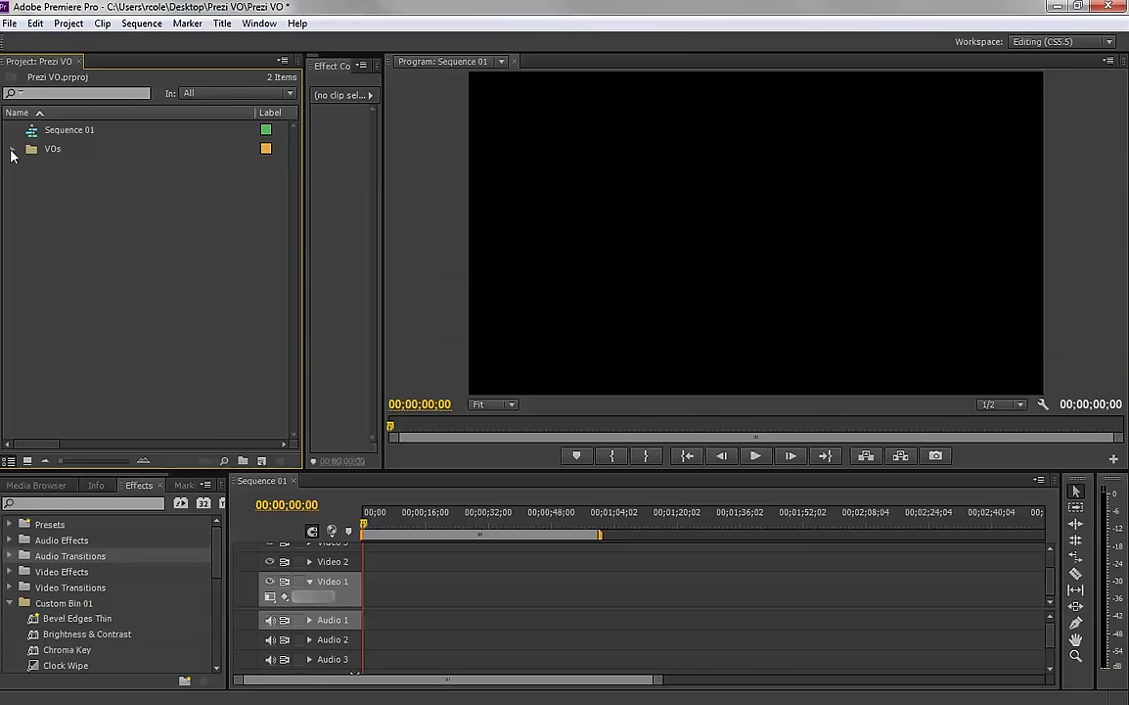
click(11, 151)
click(11, 151)
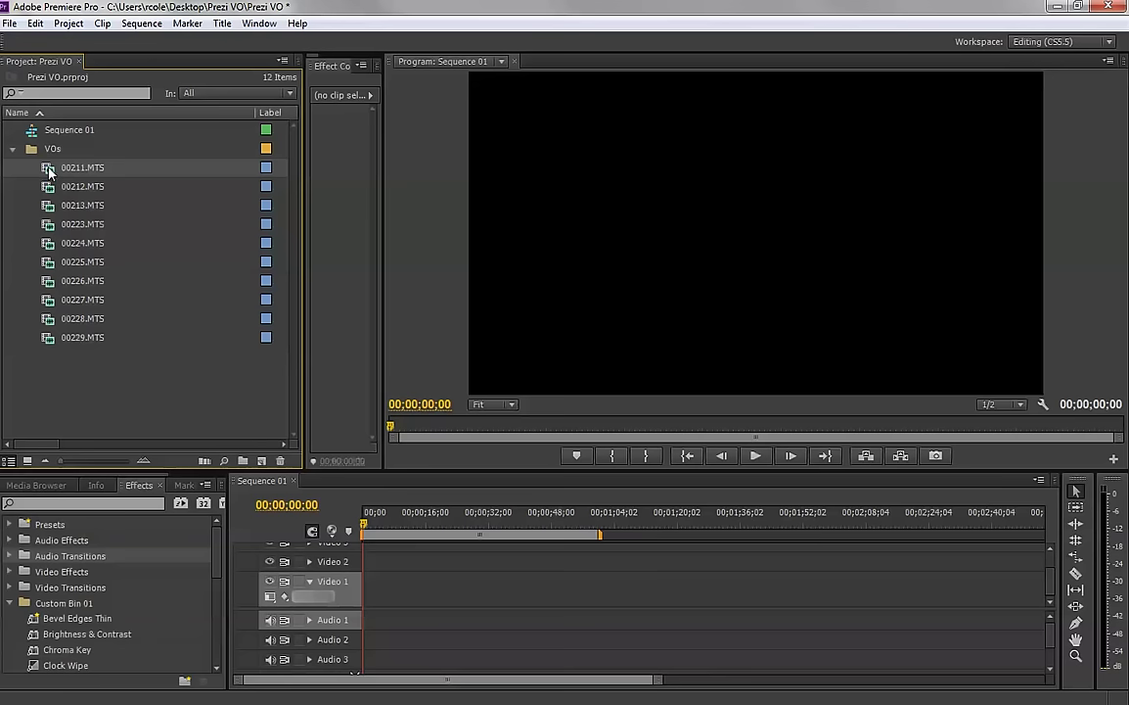
Drop 00211.MTS into Sequence 01 and change the sequence settings to match it
mouse_move(49, 171)
mouse_down()
mouse_move(380, 577)
mouse_move(372, 570)
mouse_move(368, 585)
mouse_move(360, 573)
mouse_move(364, 585)
mouse_up()
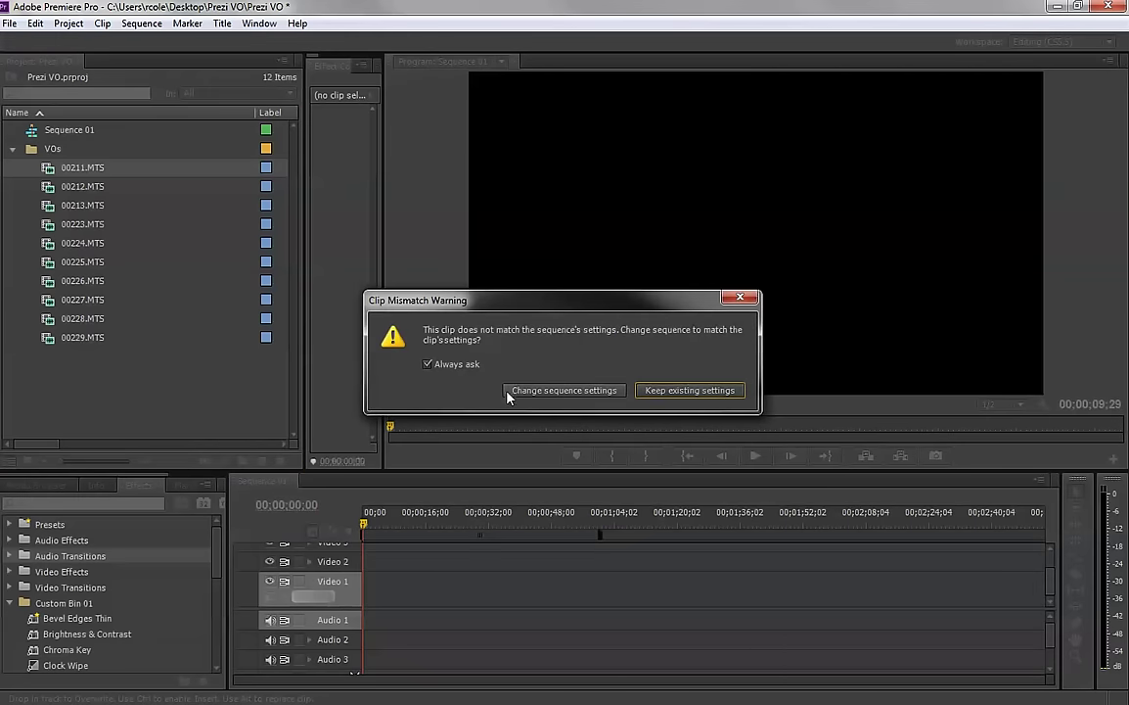
click(575, 392)
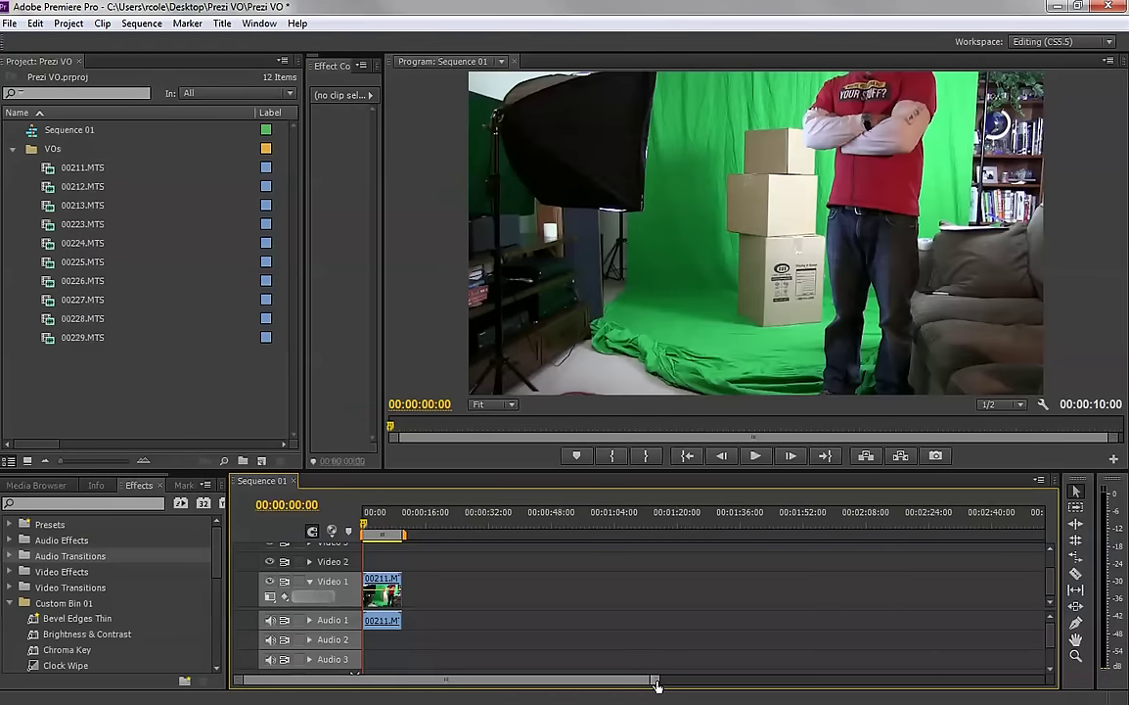
Adjust the timeline zoom bar until the ten-second 00211 clip fills the tracks
mouse_move(655, 683)
mouse_down()
mouse_move(550, 684)
mouse_move(638, 685)
mouse_up()
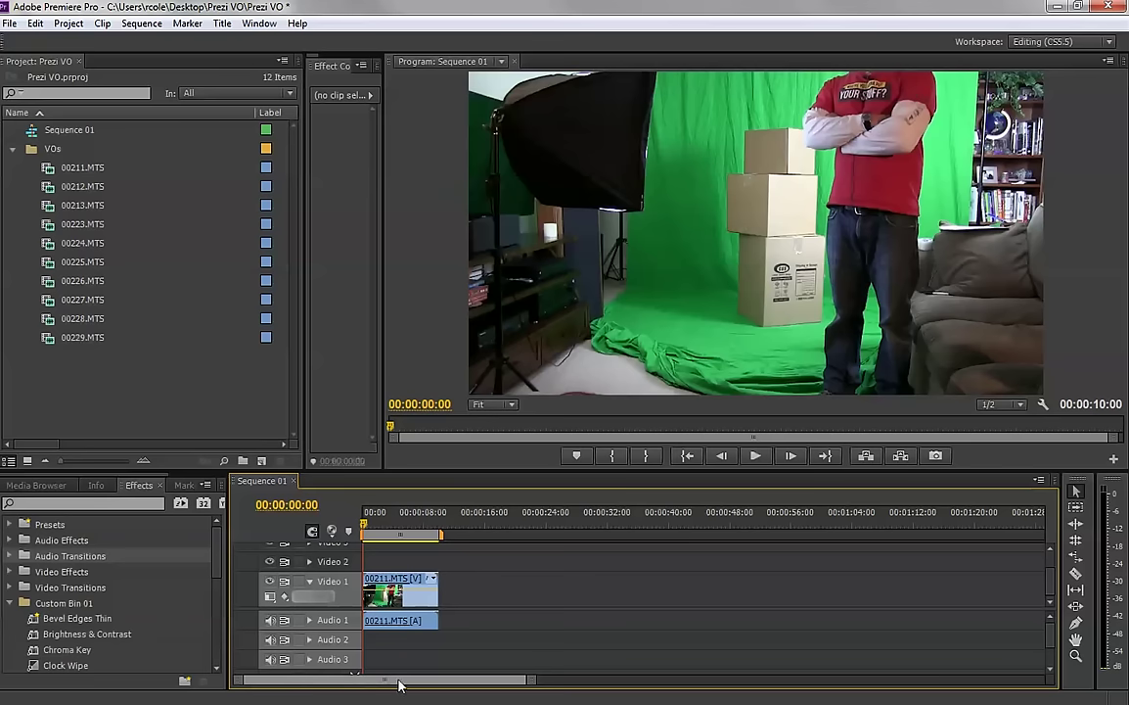
drag(395, 682, 387, 680)
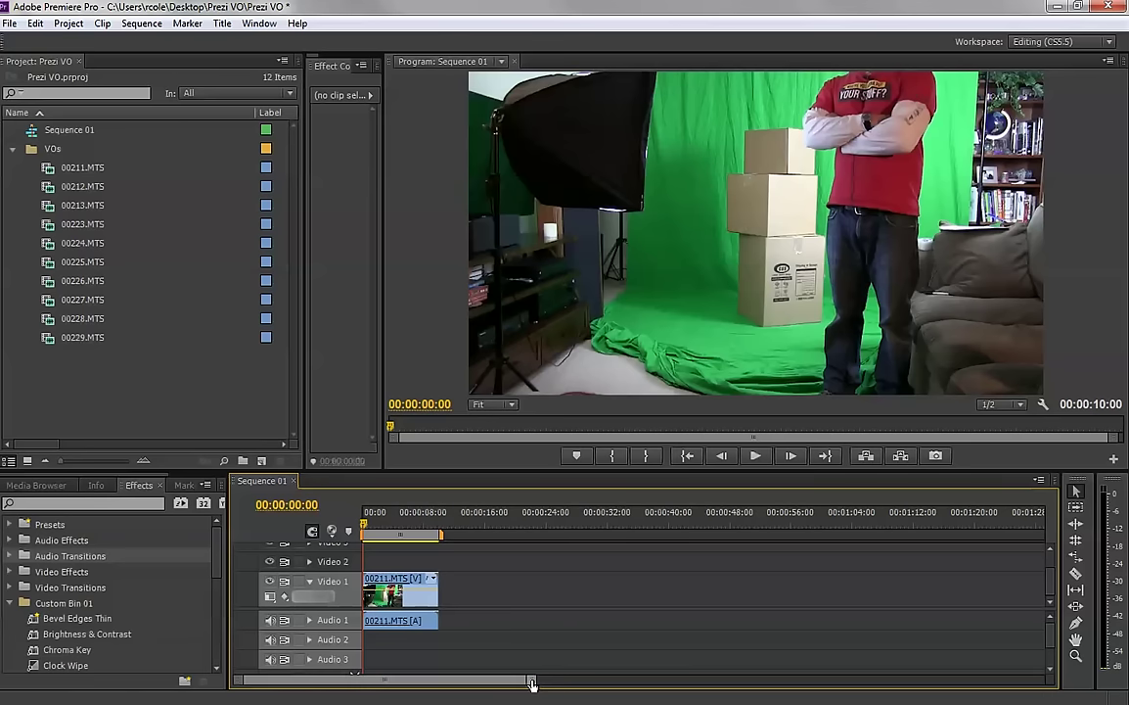
drag(532, 682, 413, 684)
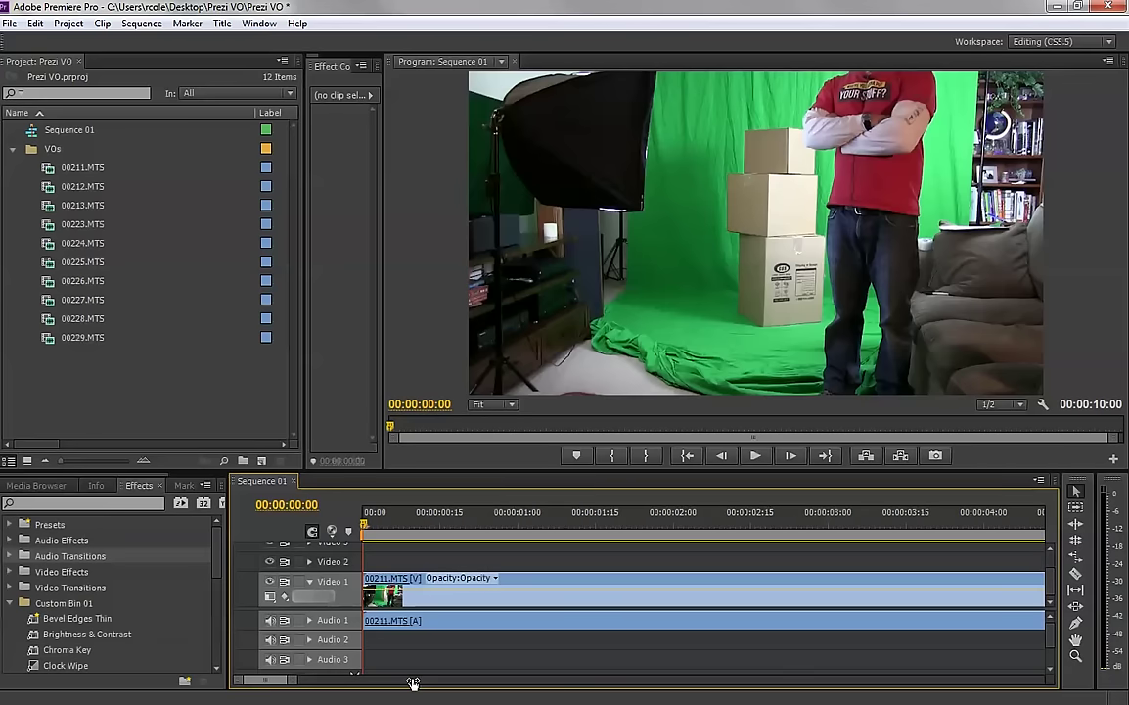
mouse_move(412, 682)
mouse_down()
mouse_move(787, 670)
mouse_move(741, 651)
mouse_up()
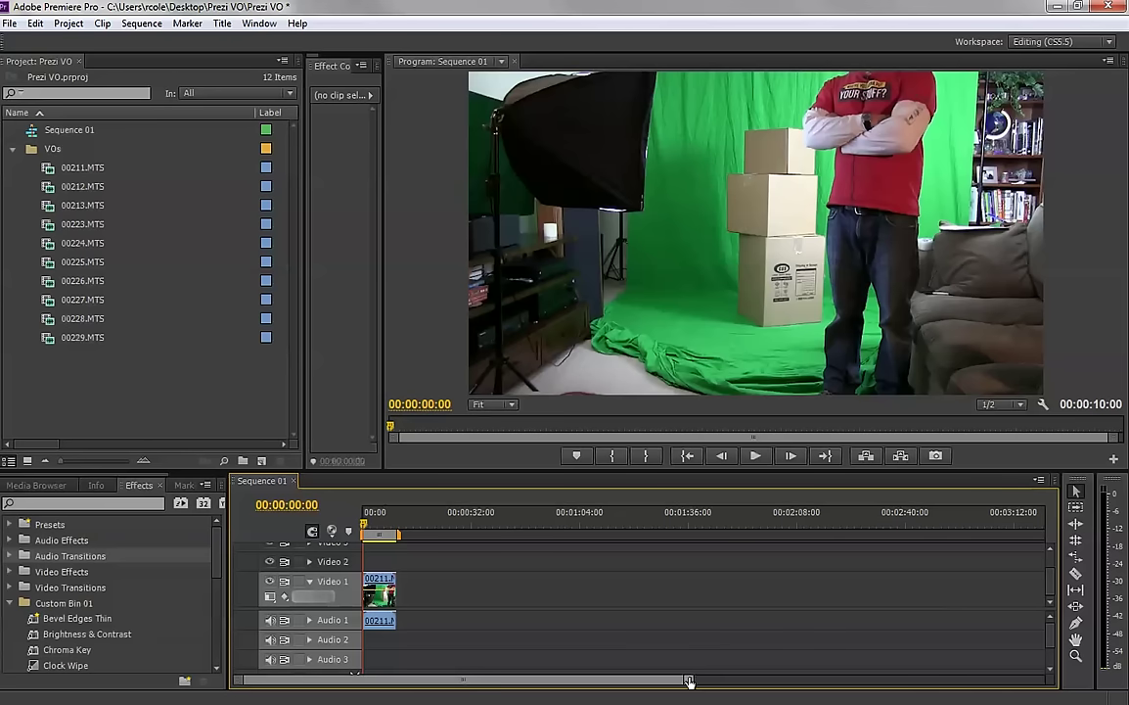
mouse_move(689, 682)
mouse_down()
mouse_move(505, 678)
mouse_move(514, 678)
mouse_up()
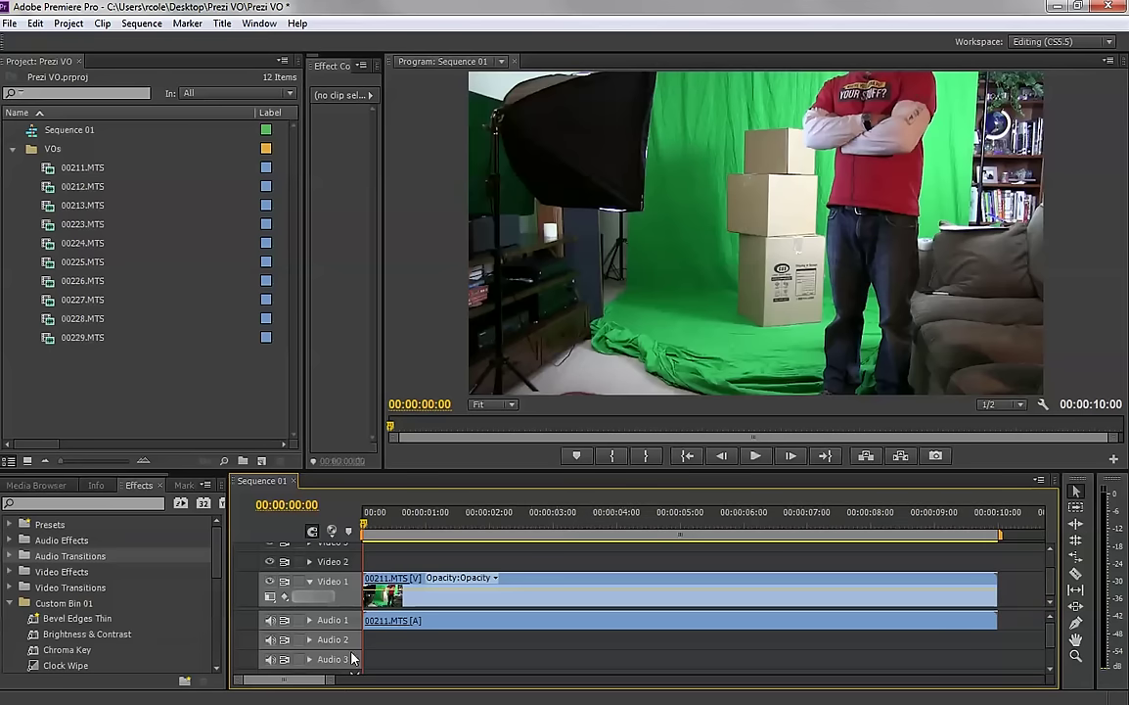
drag(333, 678, 328, 683)
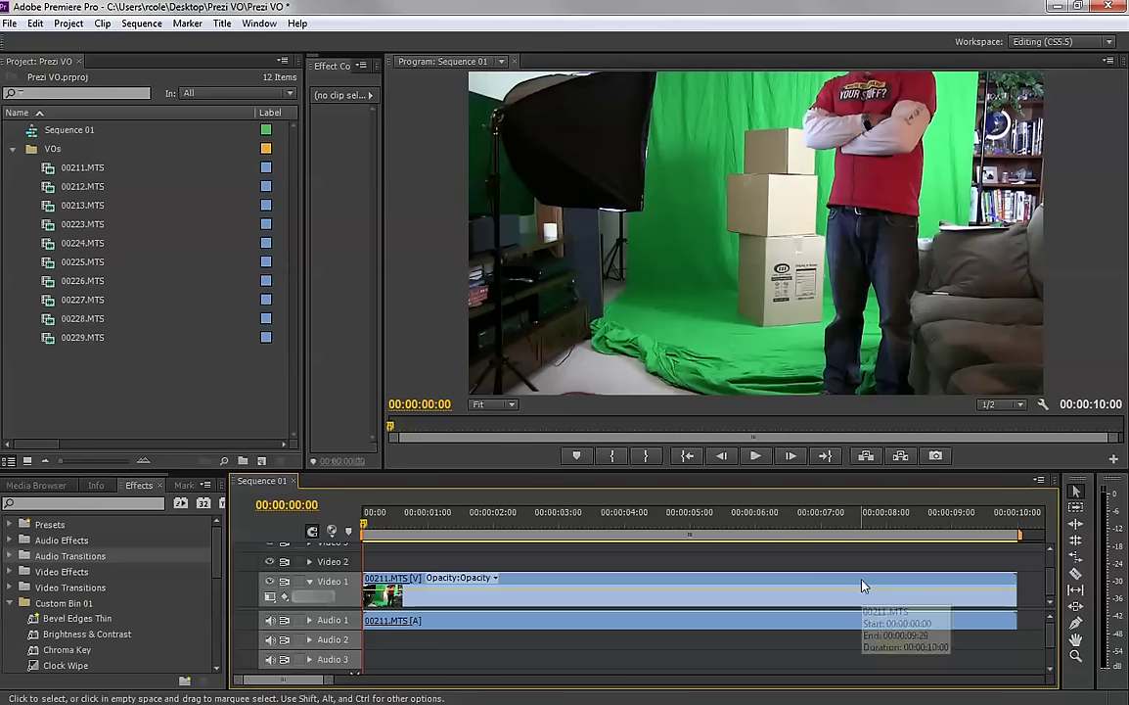
Unlink 00211.MTS's audio from its video, then clear the video part from Video 1
click(690, 585)
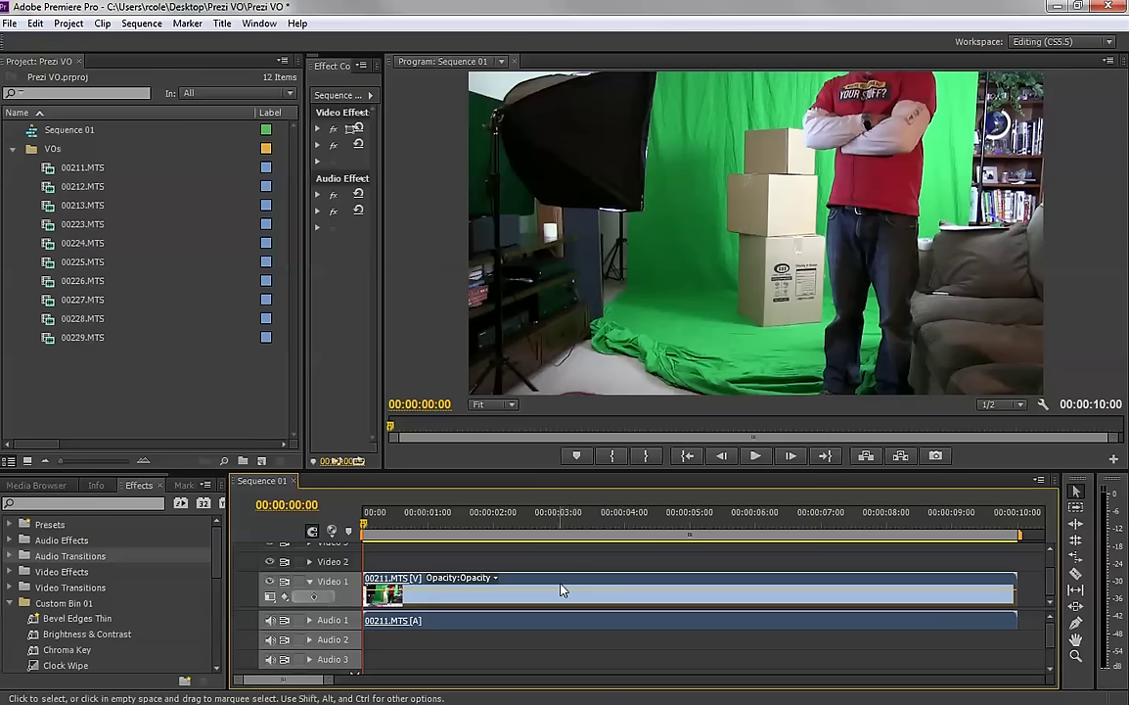
right_click(562, 589)
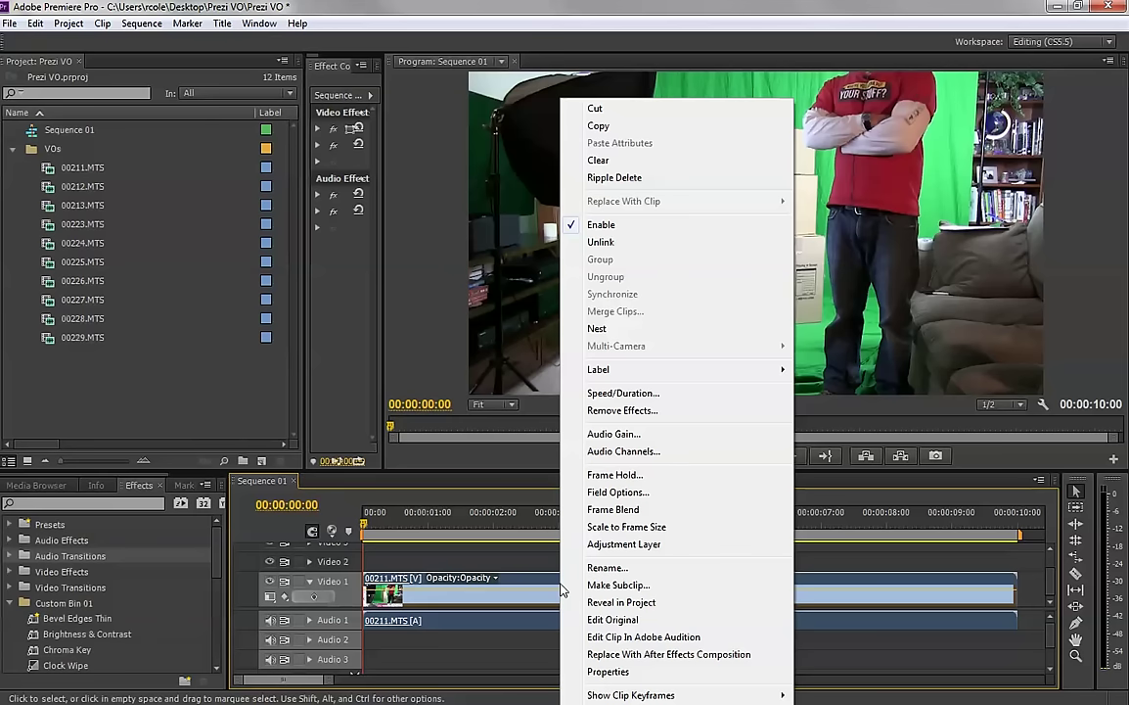
click(601, 242)
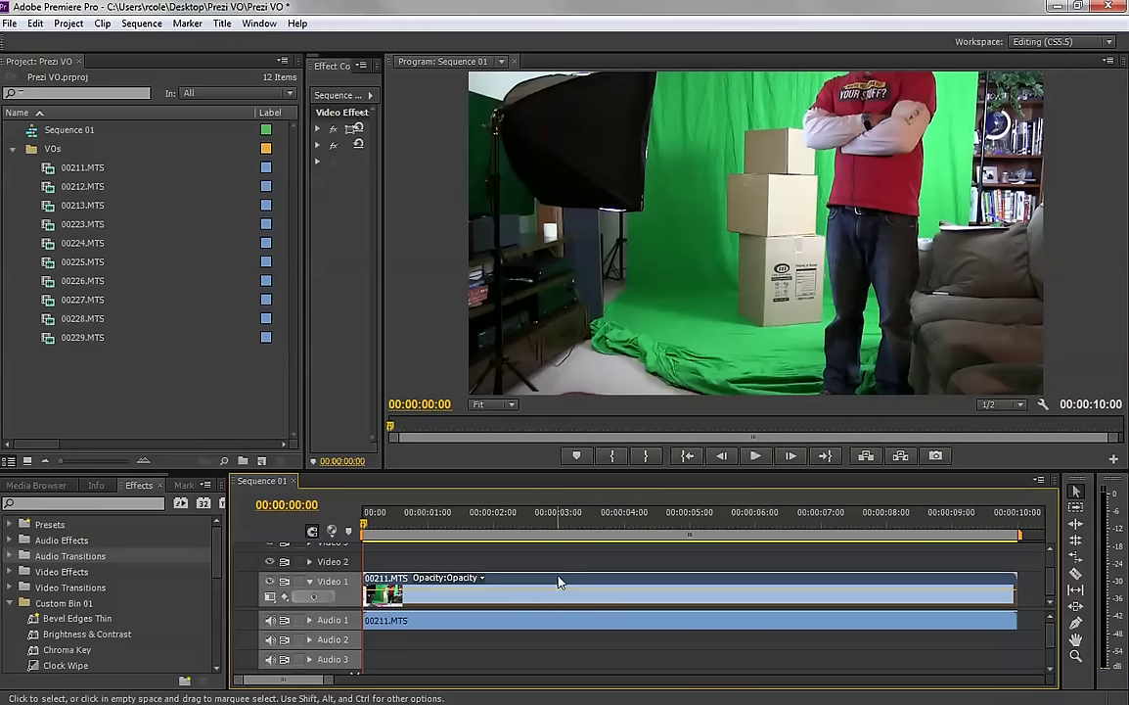
mouse_move(558, 583)
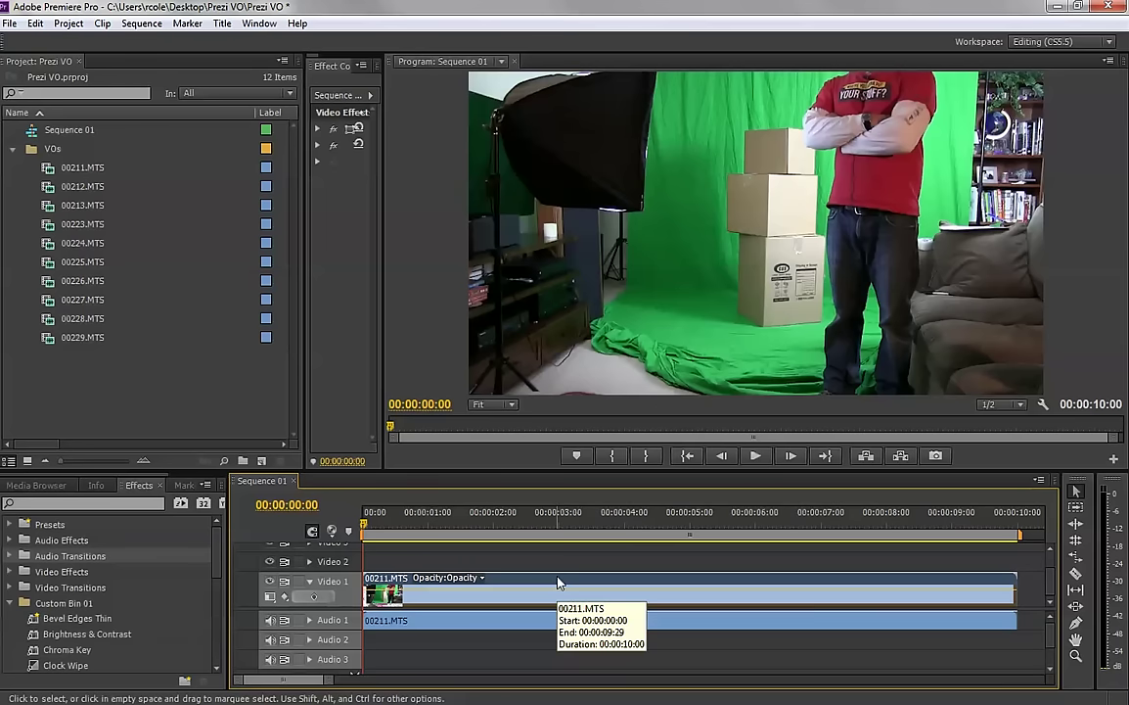
right_click(558, 583)
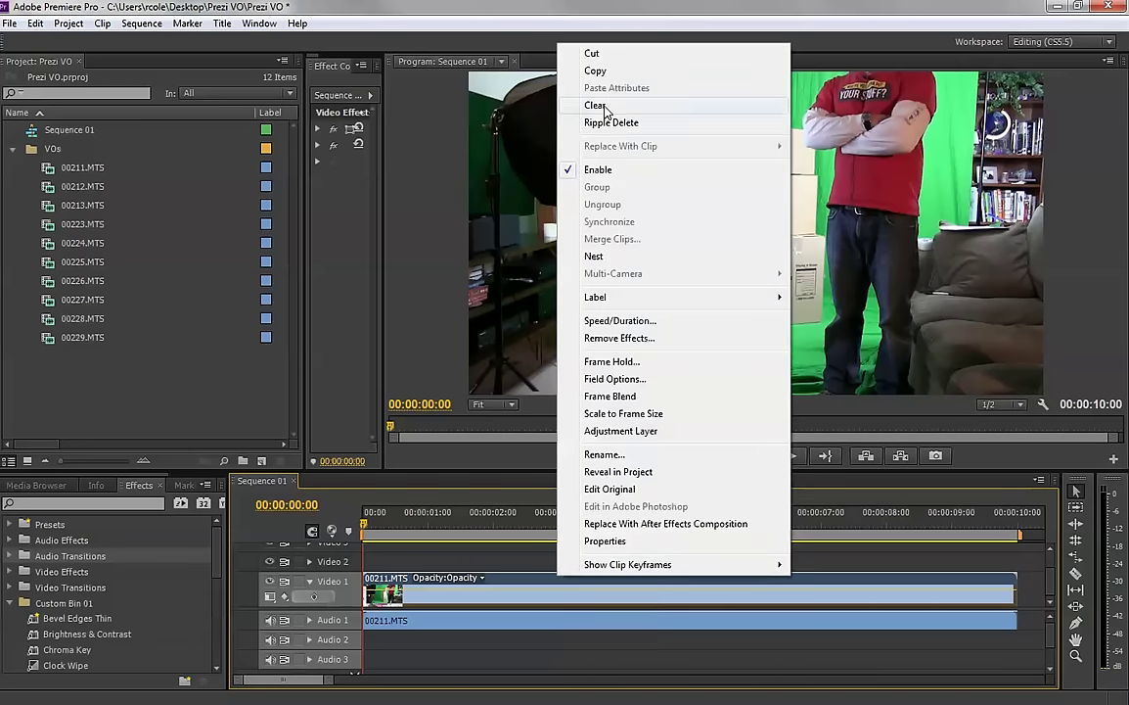
click(605, 109)
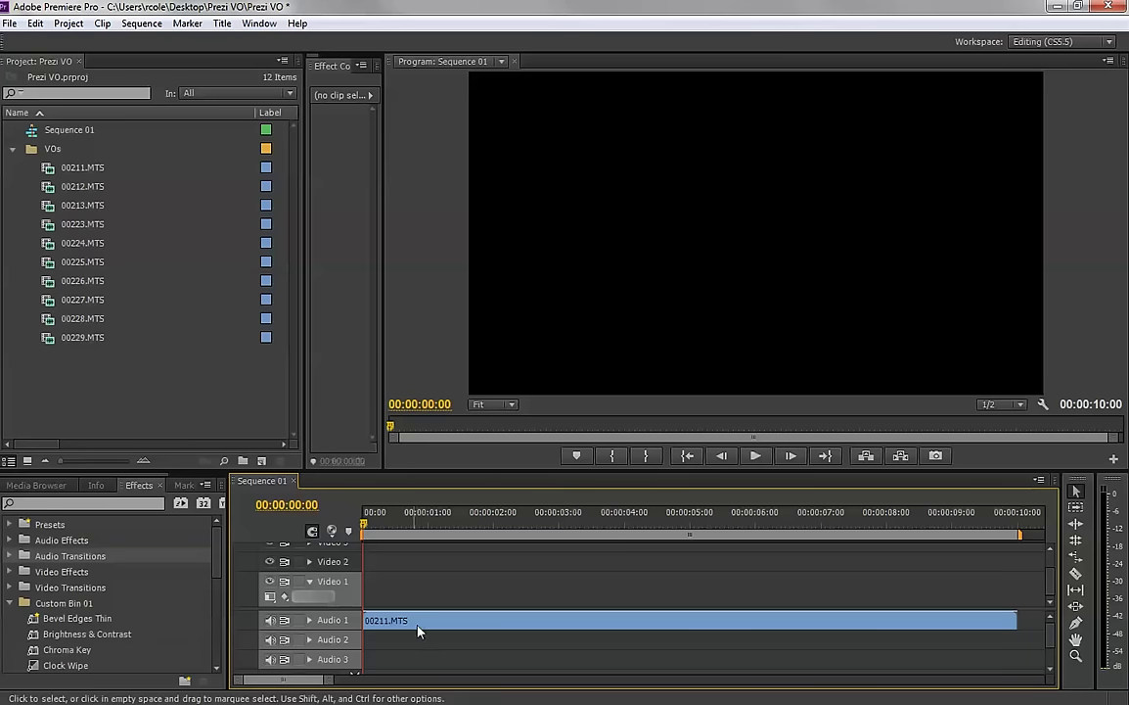
click(309, 619)
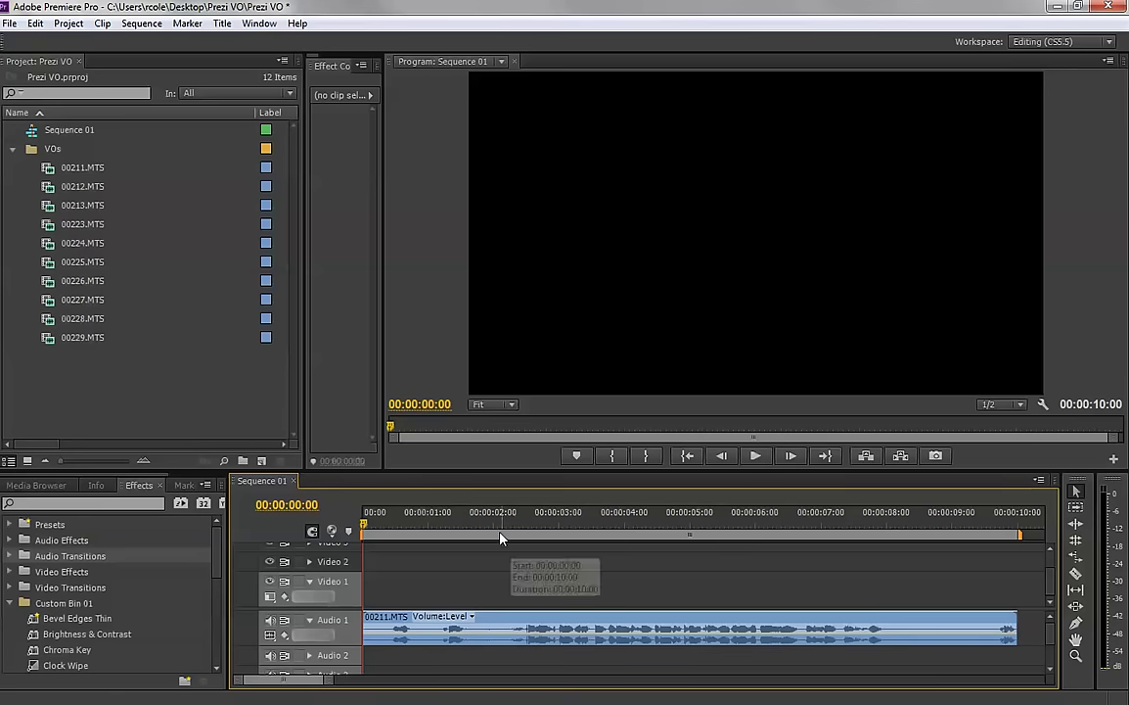
click(467, 528)
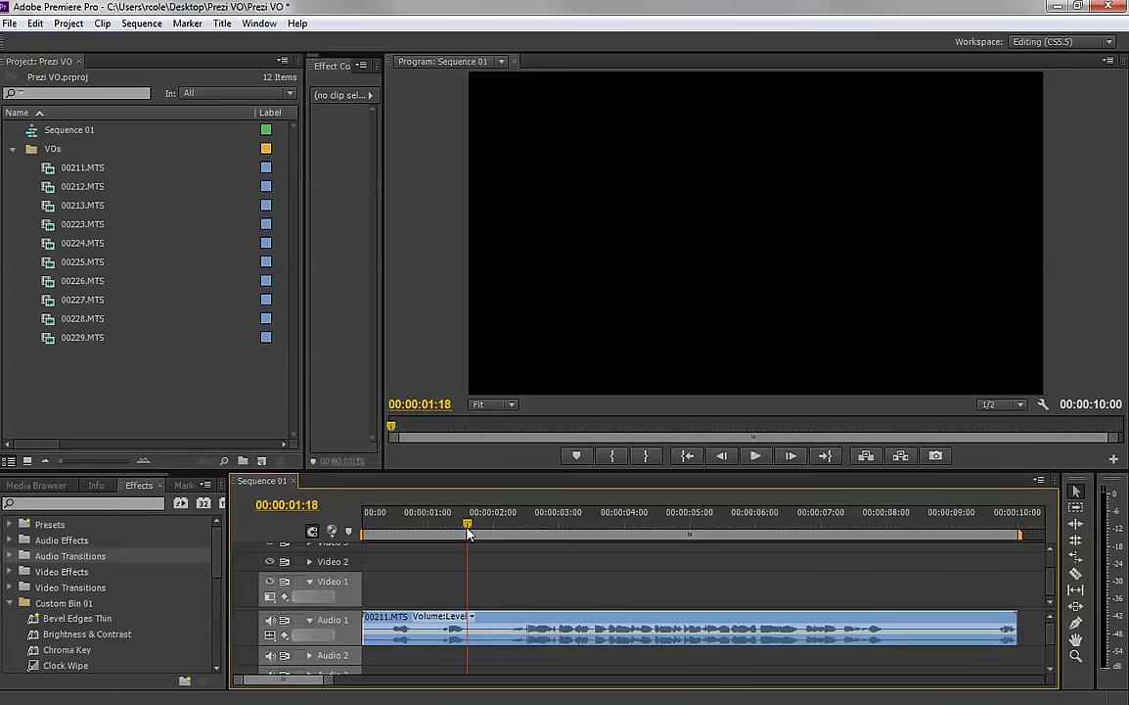
click(377, 526)
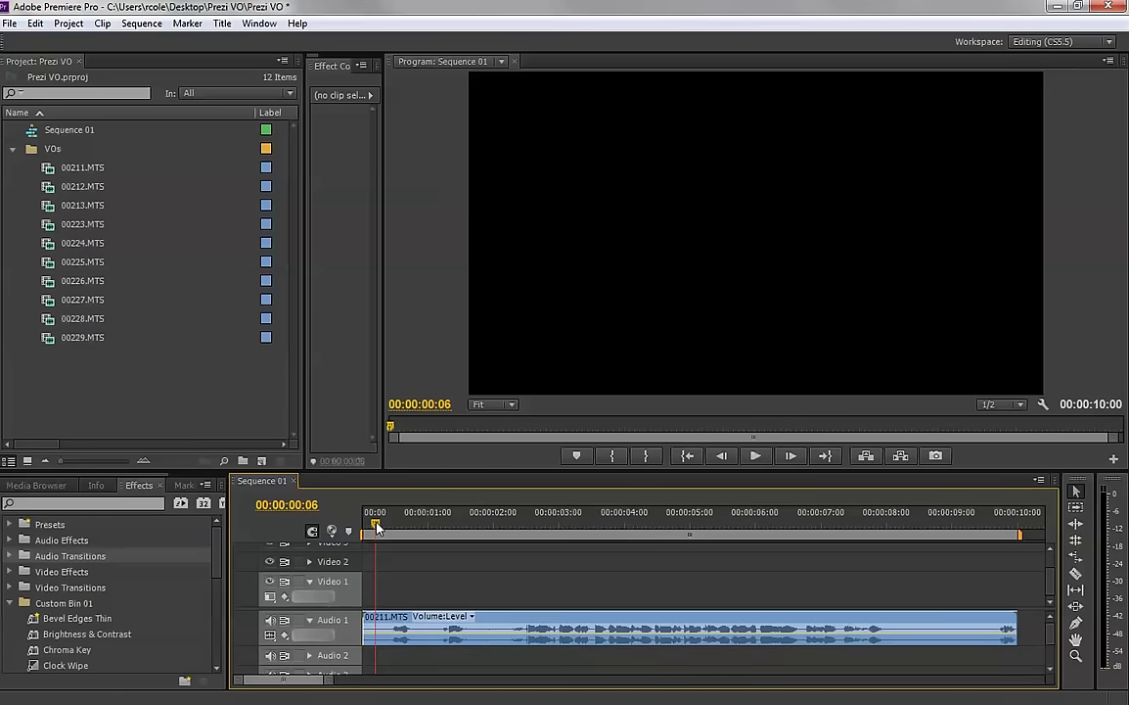
key(space)
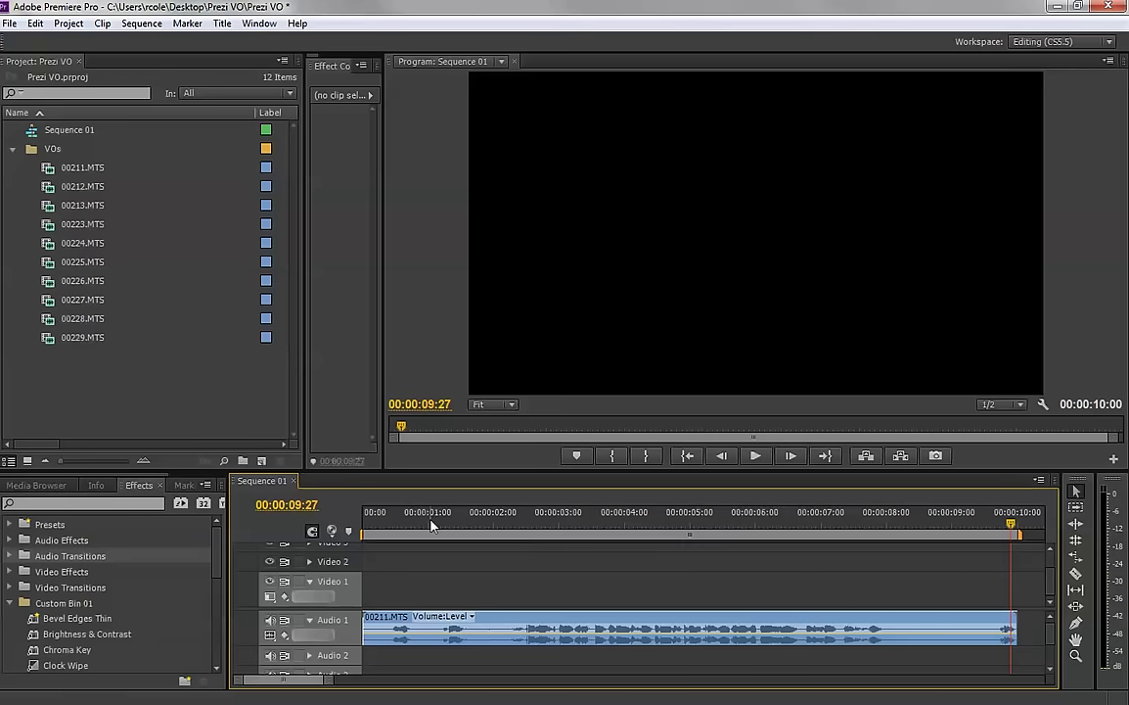
click(473, 525)
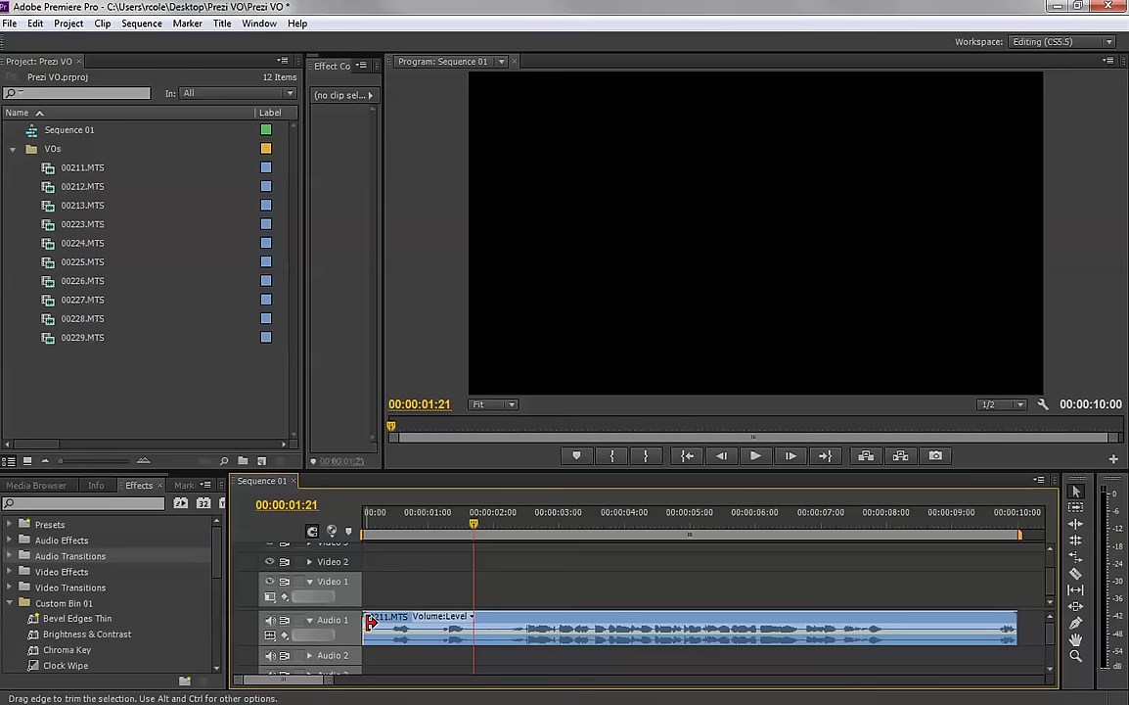
Trim 00211's start up to the playhead and its end back to about 00:00:08
drag(371, 622, 497, 619)
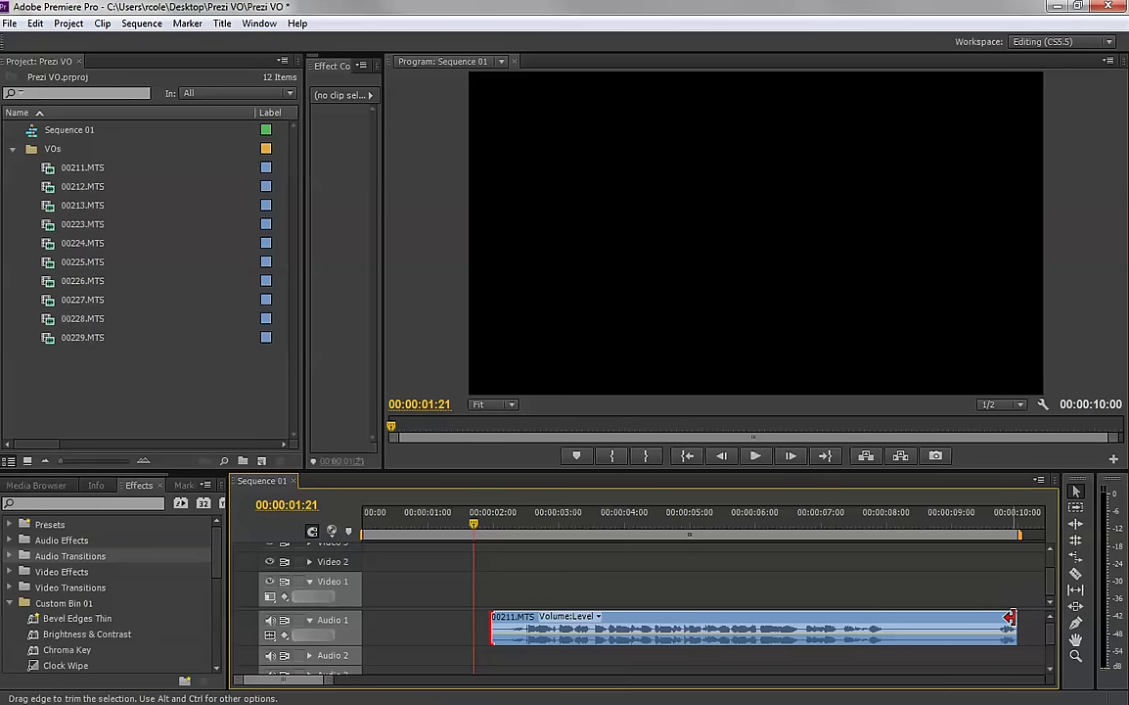
mouse_move(1011, 621)
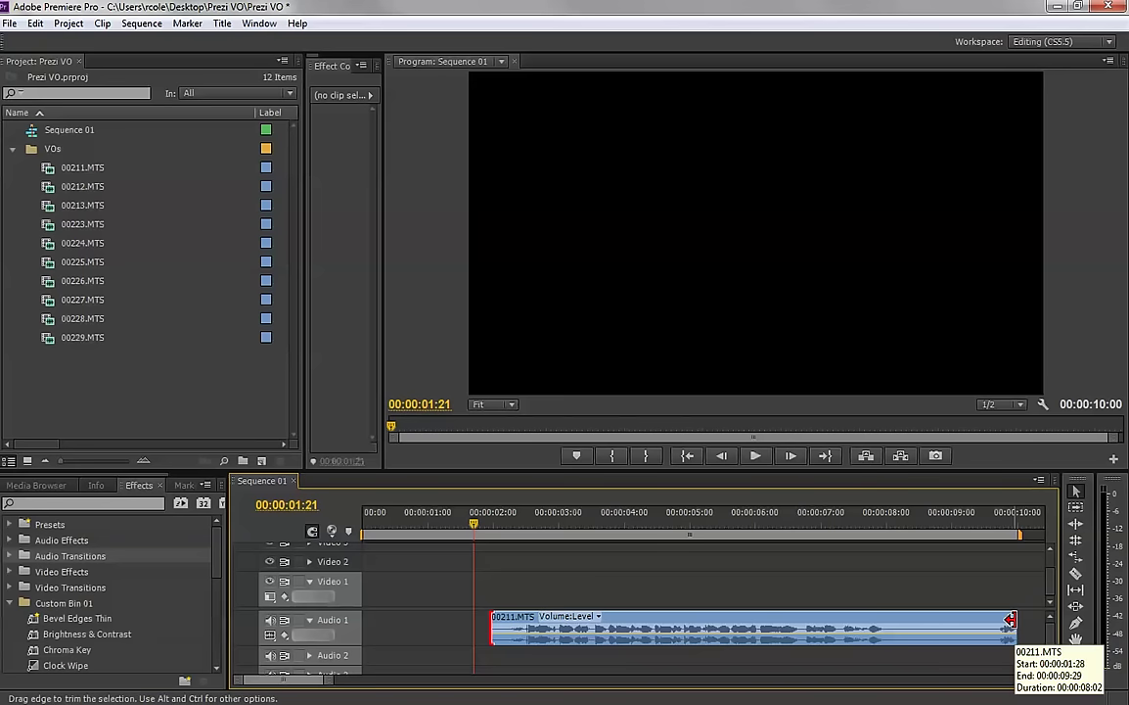
drag(1010, 620, 902, 627)
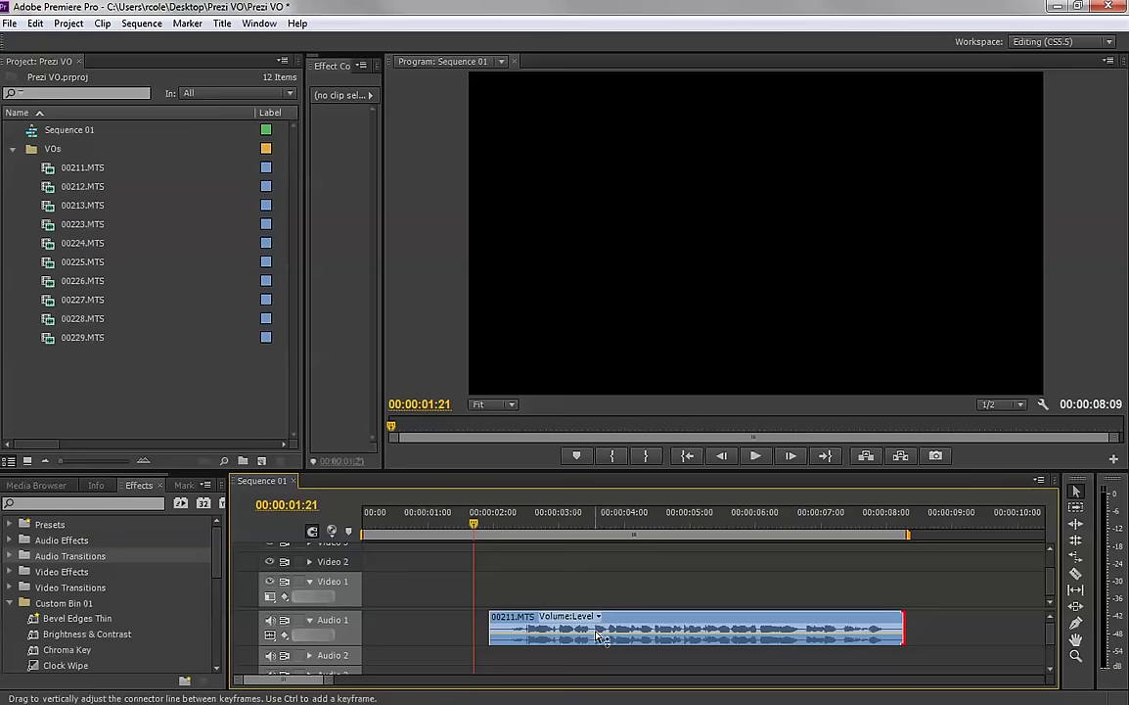
Move the trimmed voiceover to 00:00:00:00 and play it back from the start
click(690, 623)
drag(690, 622, 564, 622)
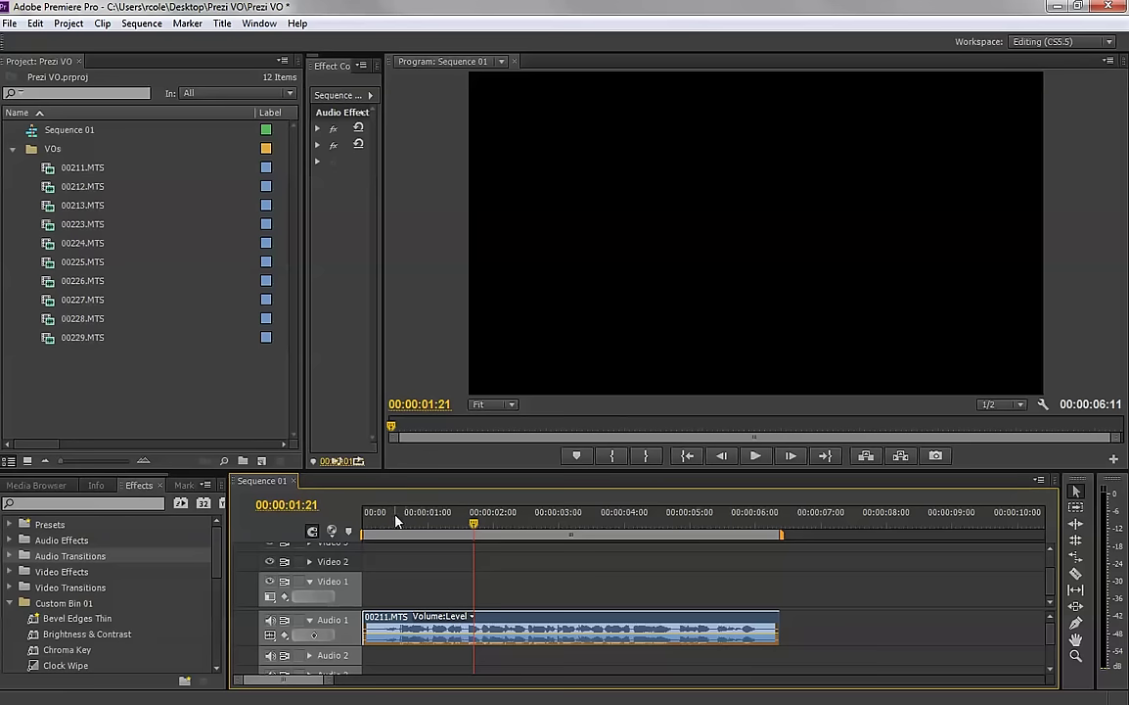
drag(366, 518, 359, 524)
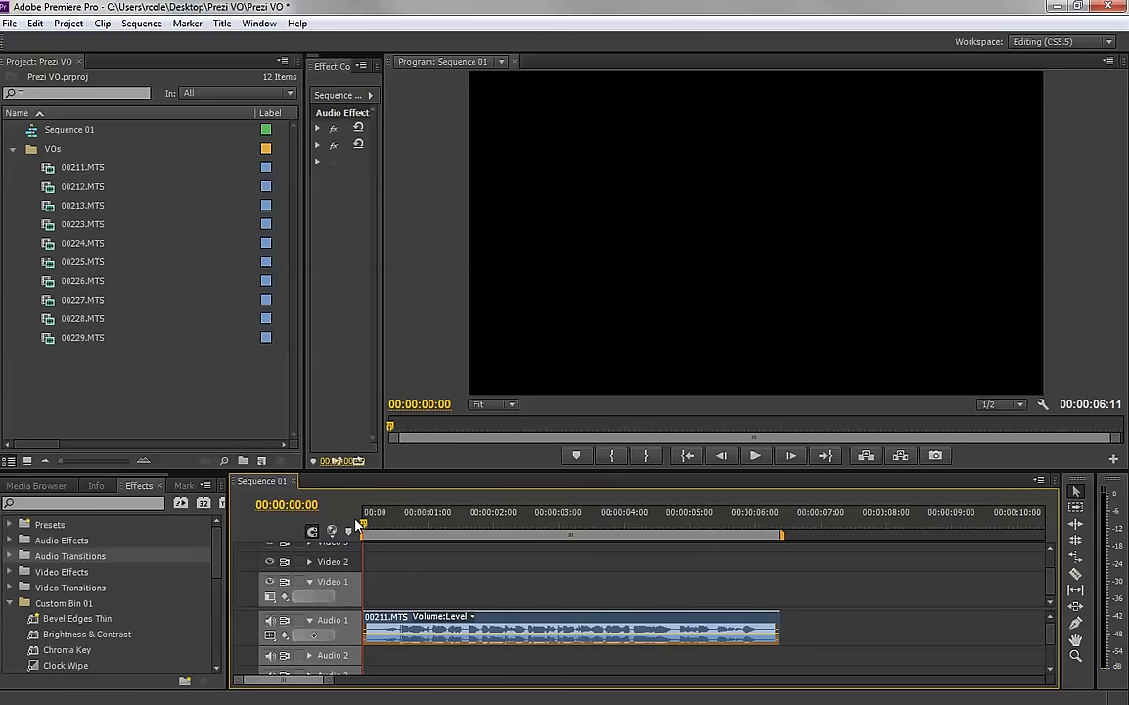
key(space)
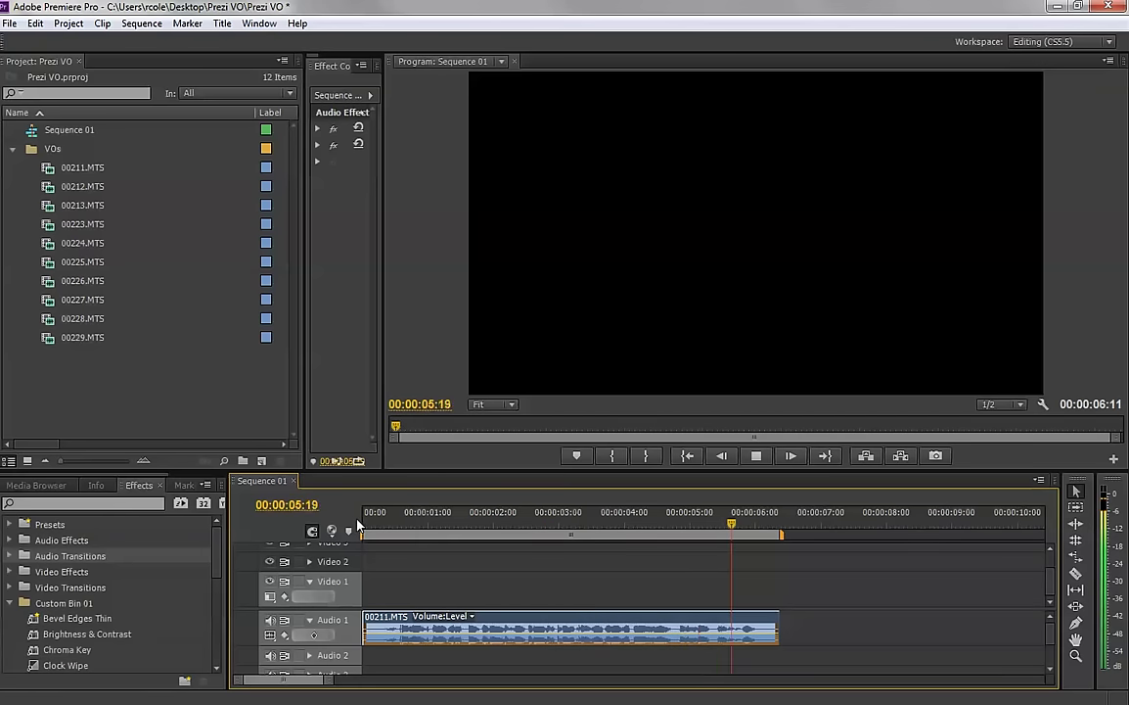
key(space)
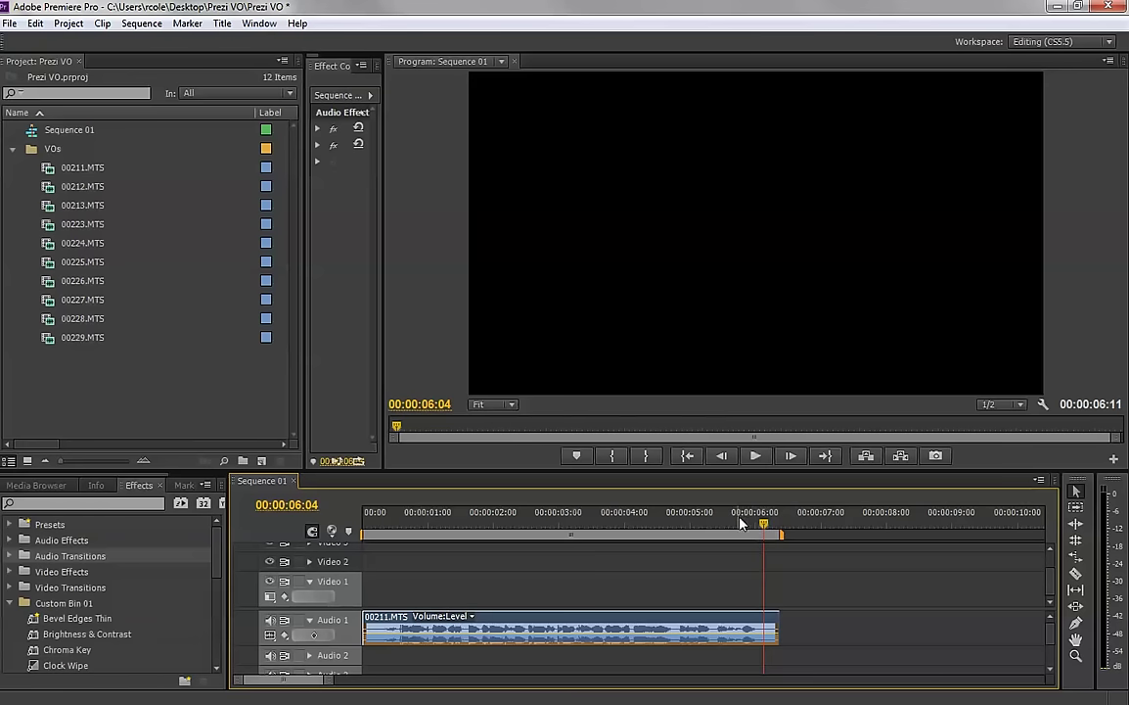
Extend the work area past the clip's end and replay its final moments from 00:00:05:25
drag(781, 534, 864, 534)
key(space)
drag(780, 528, 745, 526)
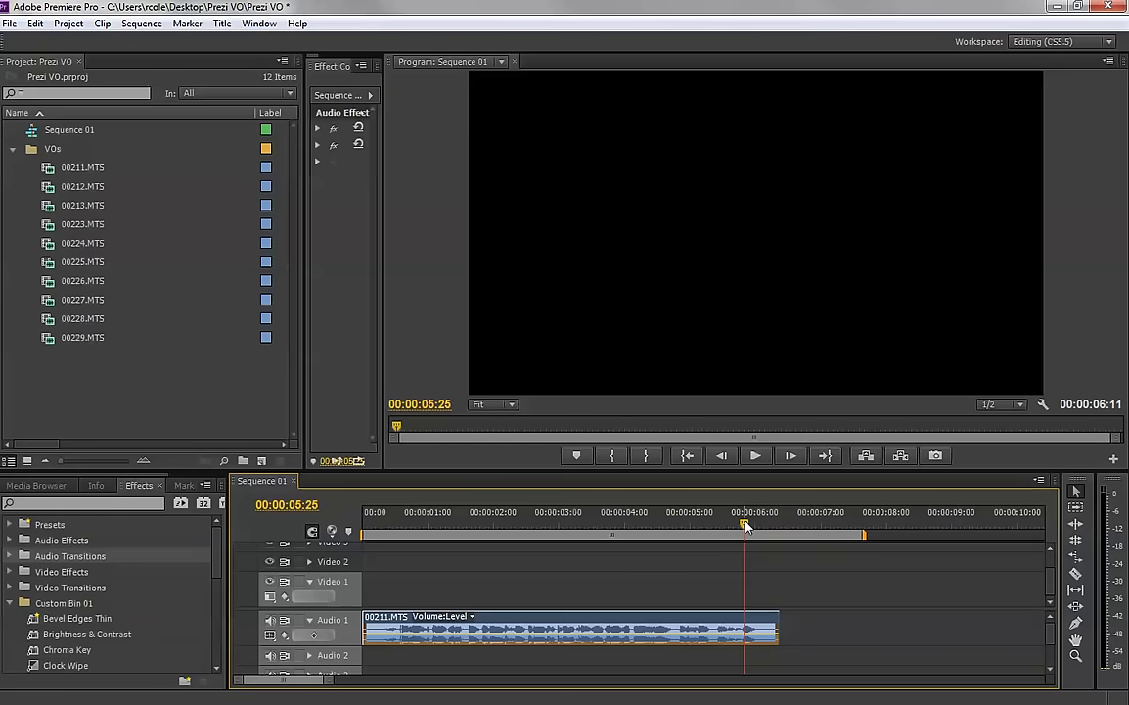
key(space)
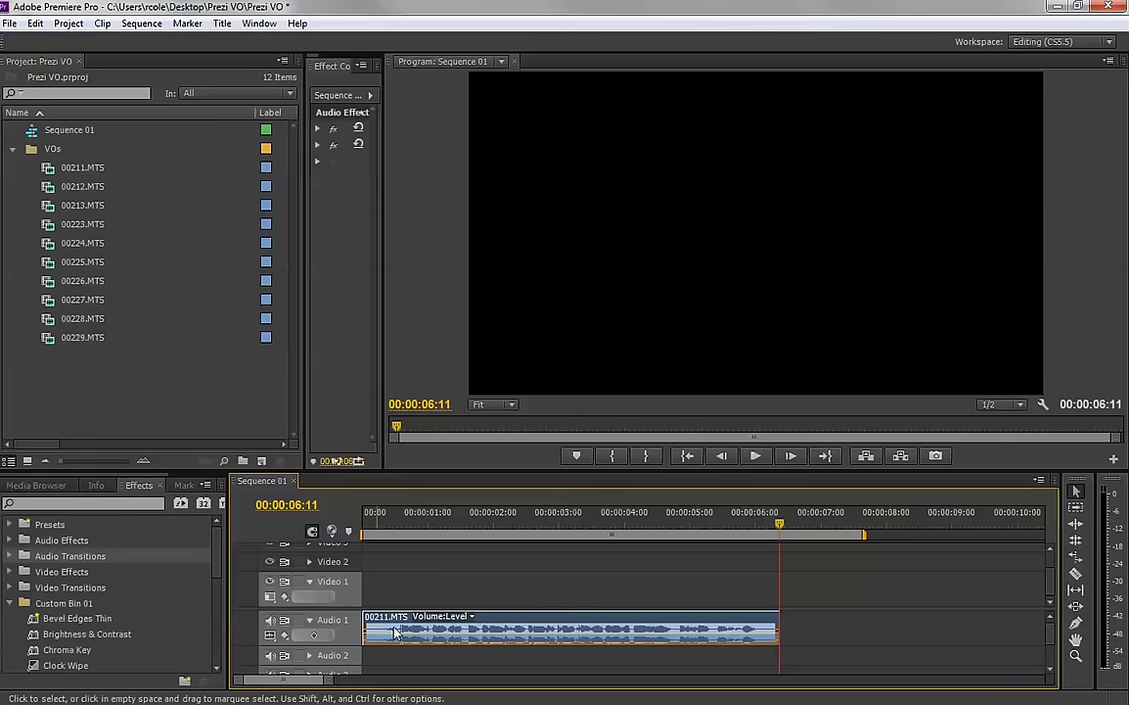
Apply Audio Transitions > Crossfade > Constant Power to the voiceover's start and end edit points
click(10, 602)
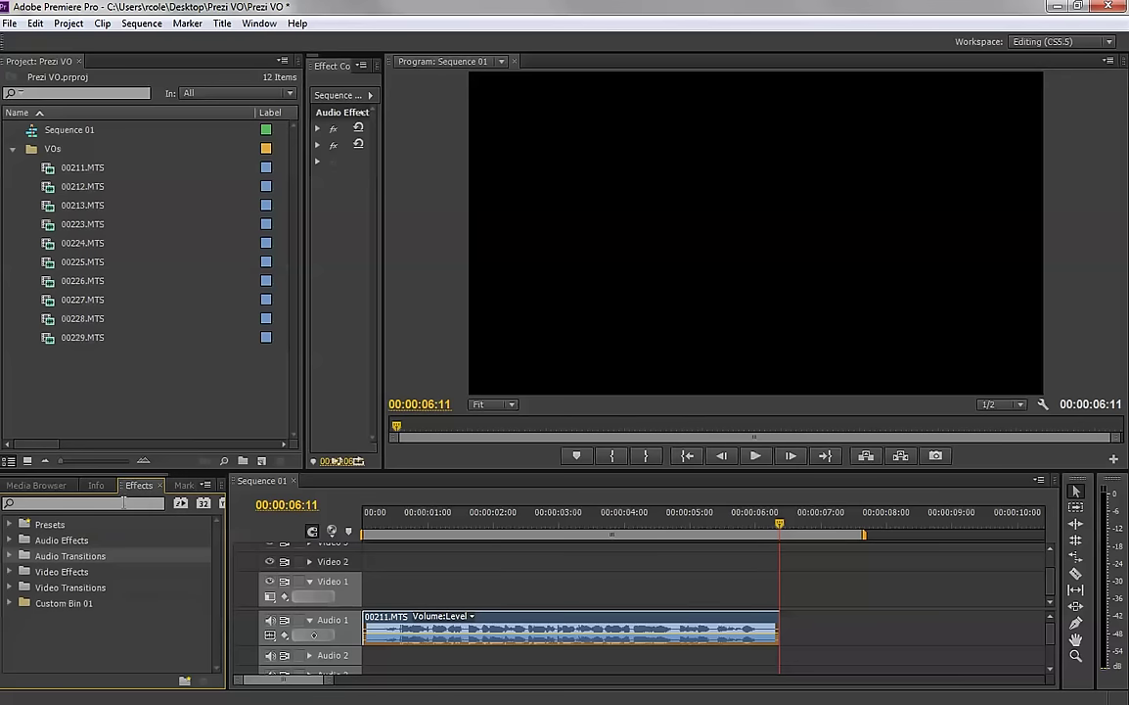
click(258, 23)
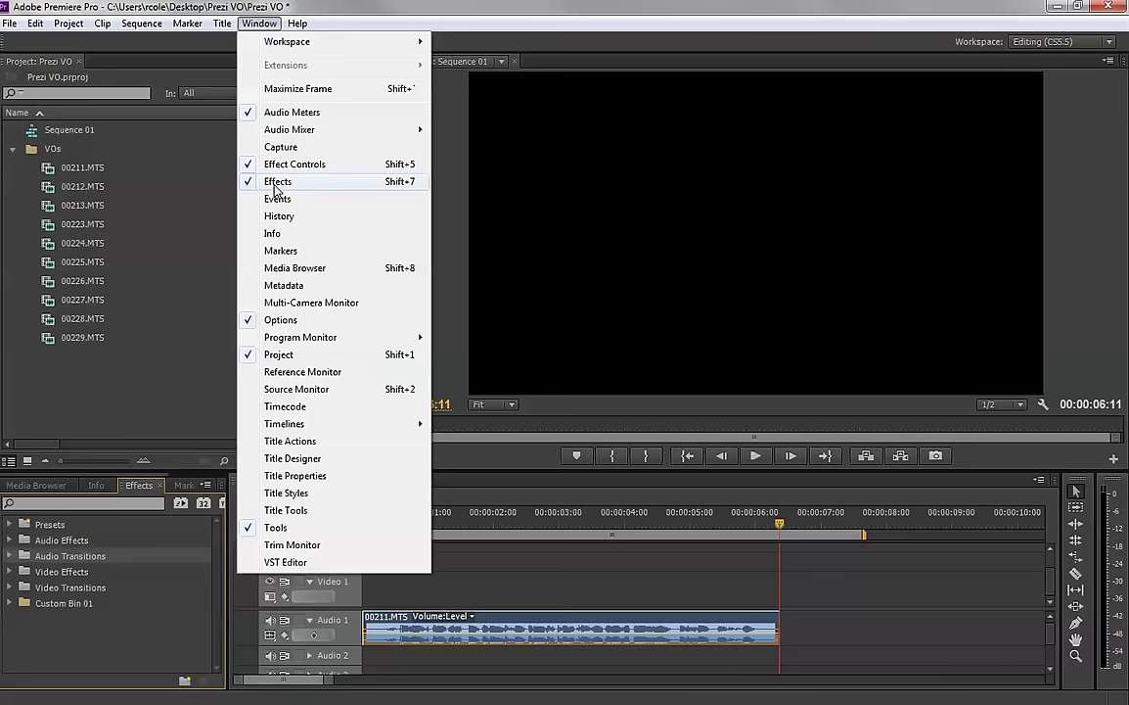
click(277, 183)
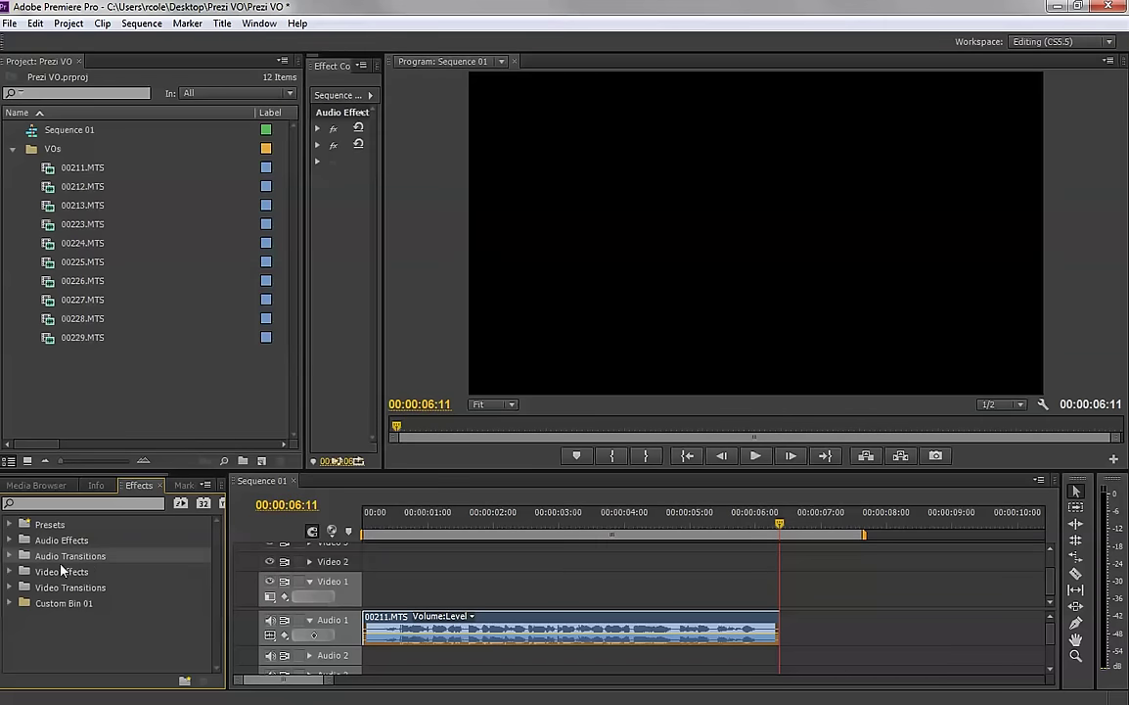
click(10, 556)
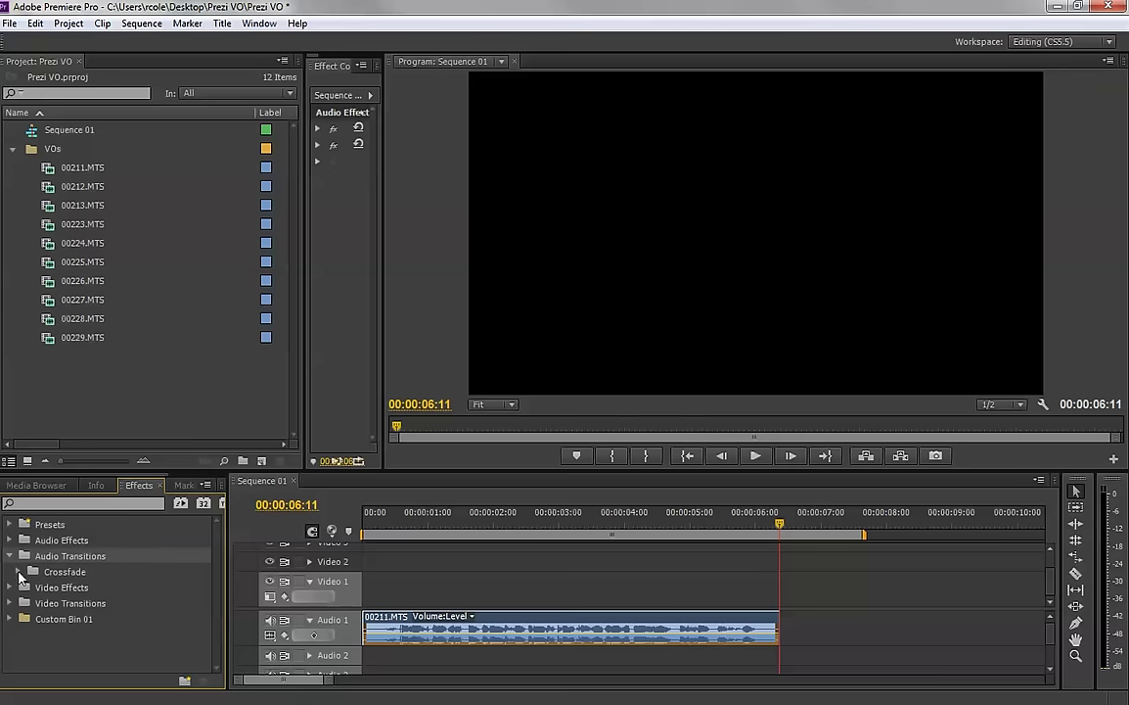
click(19, 572)
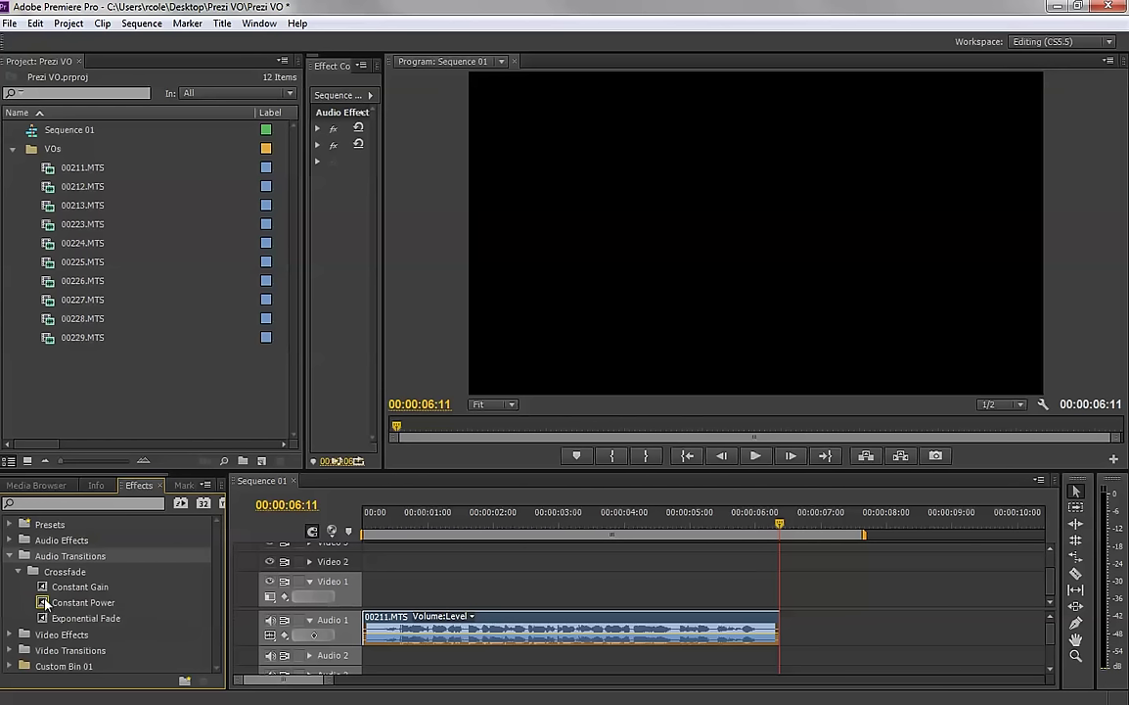
drag(42, 604, 371, 620)
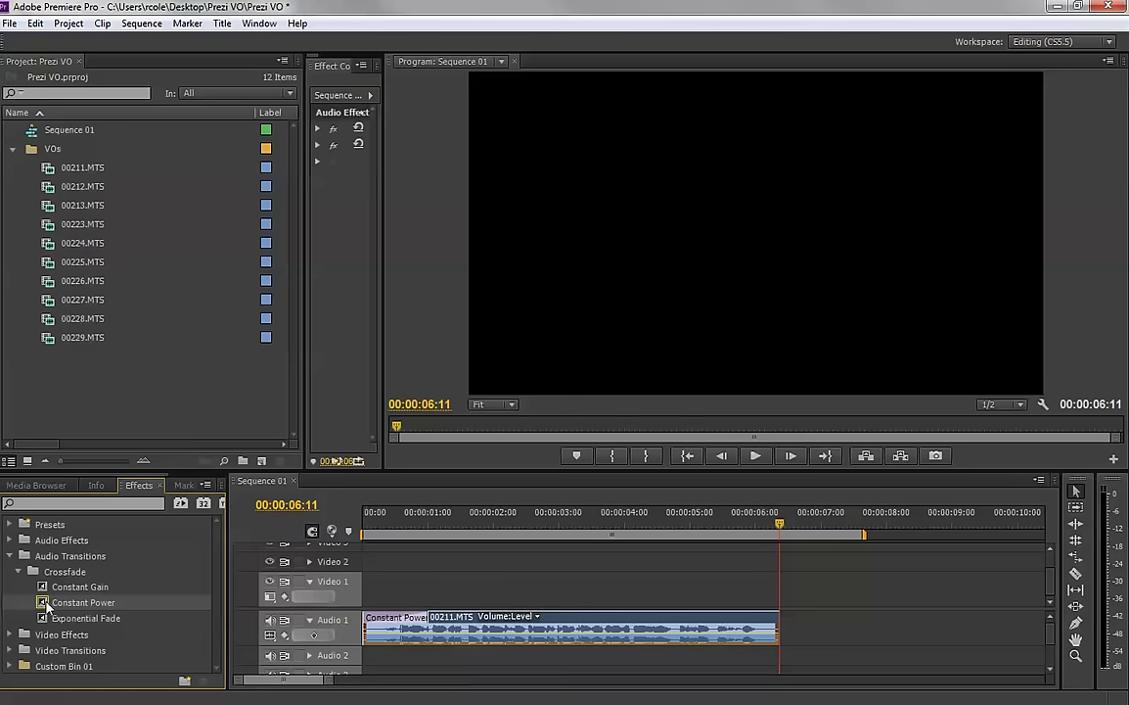
mouse_move(42, 604)
mouse_down()
mouse_move(807, 595)
mouse_move(801, 623)
mouse_move(780, 632)
mouse_up()
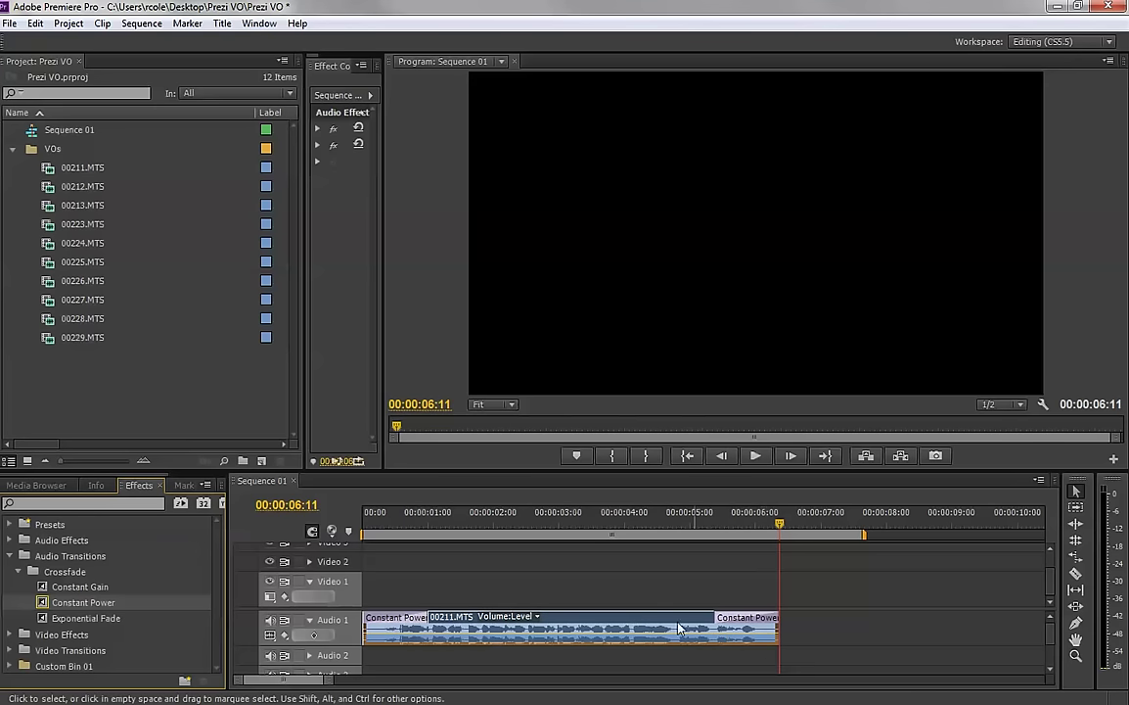
Trim both voiceover edges outward to 00:00:07:02 and return the clip to 00:00:00:00
drag(567, 624, 613, 624)
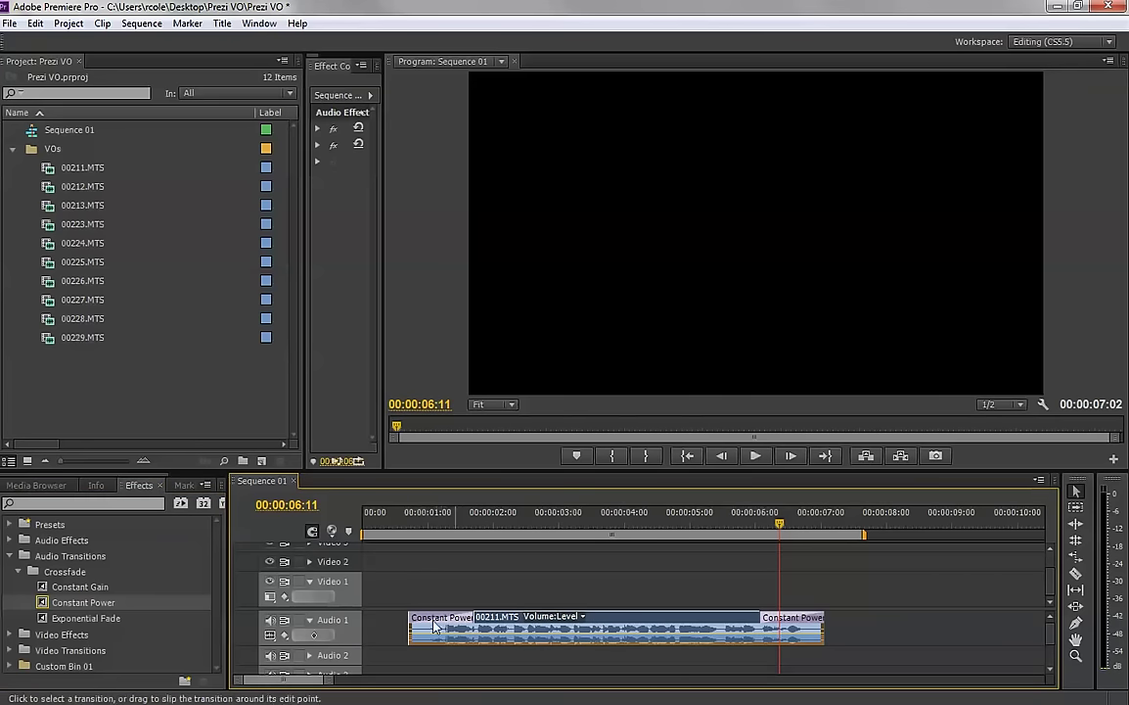
drag(410, 624, 393, 625)
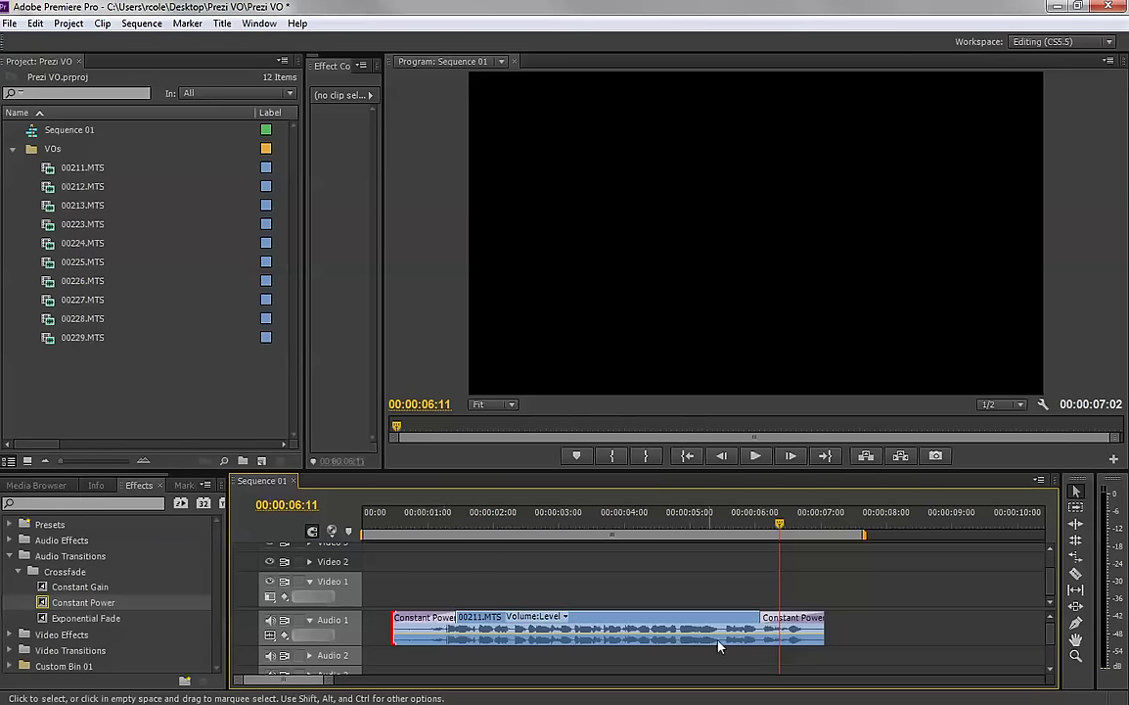
drag(822, 623, 850, 623)
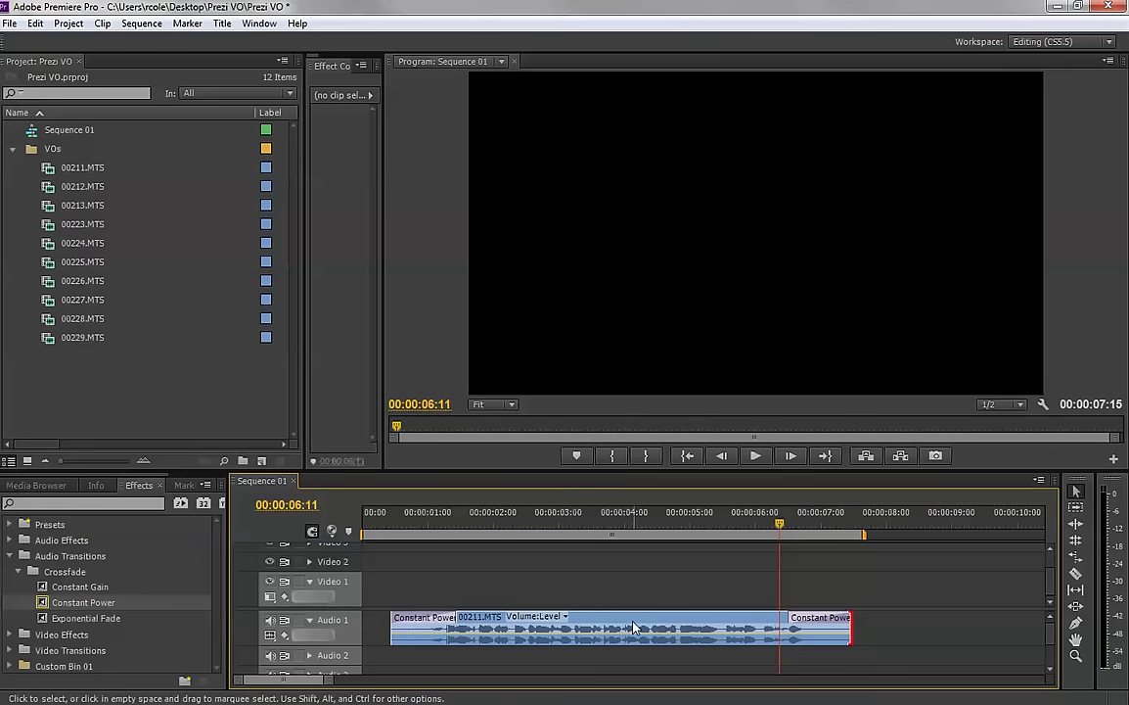
drag(616, 625, 565, 629)
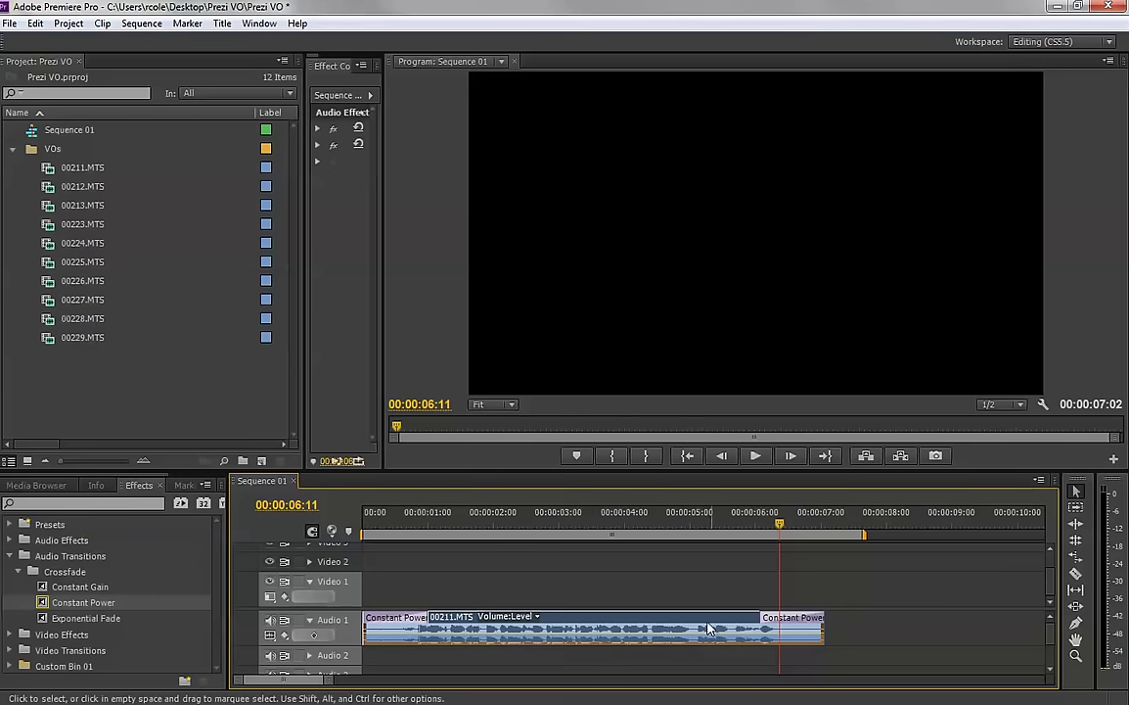
mouse_move(685, 627)
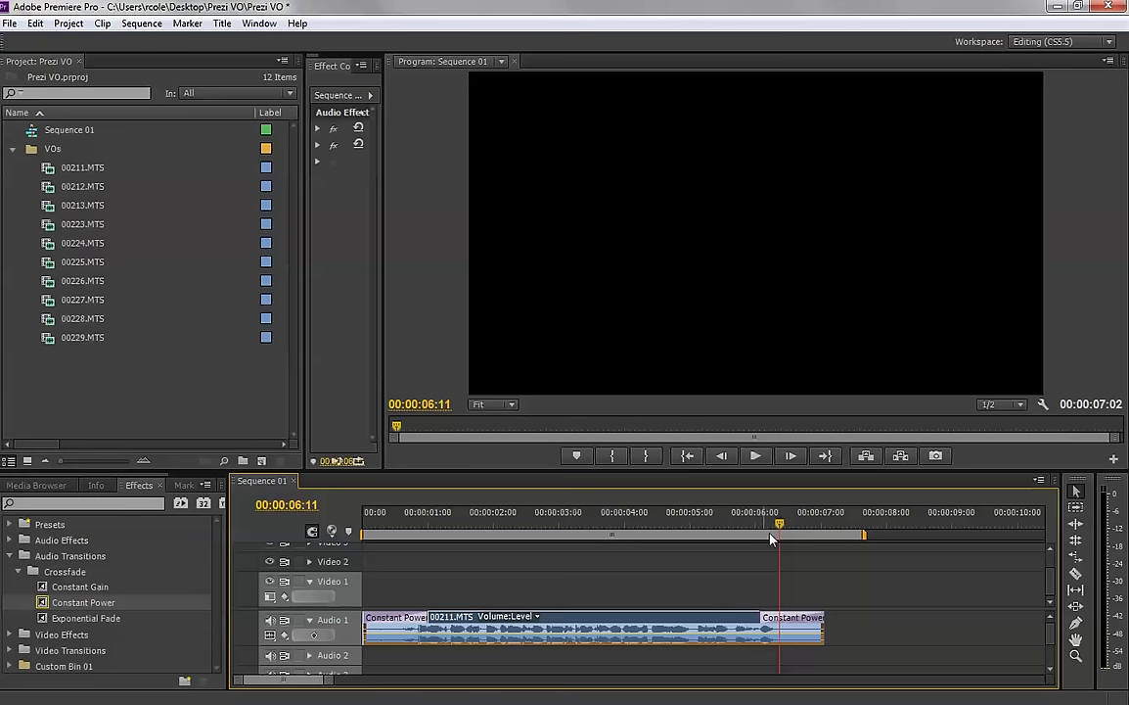
mouse_move(736, 533)
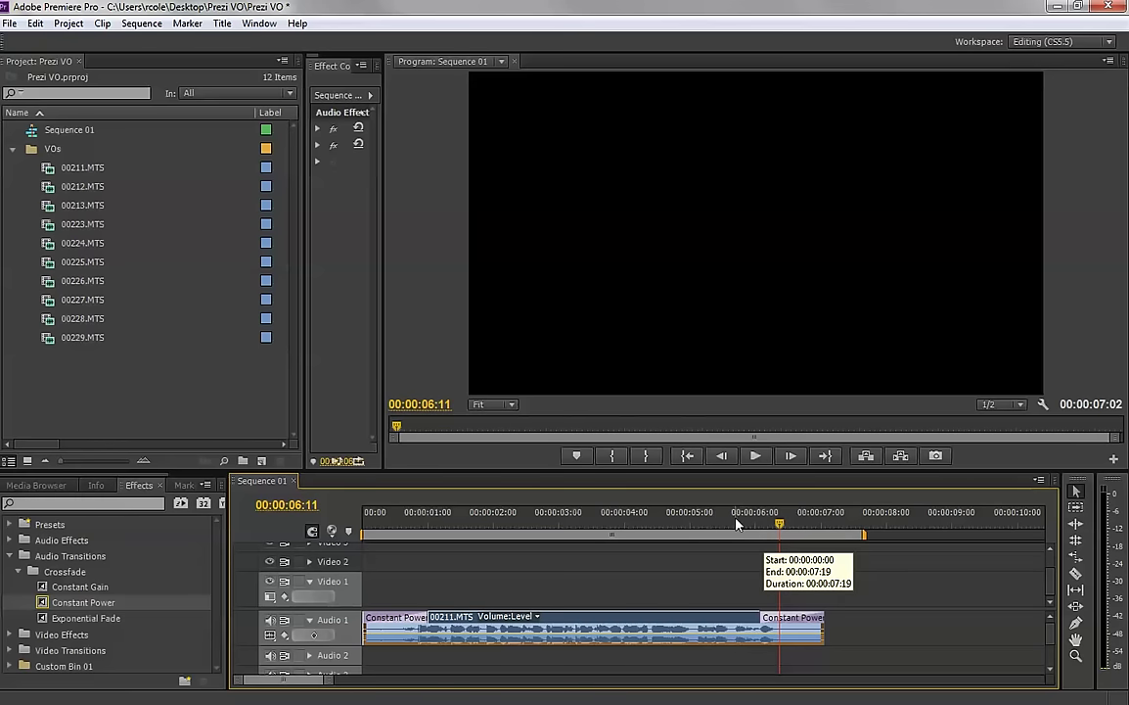
Set the work area bar to end at the voiceover's end near 00:00:07, then deselect the clip
click(737, 525)
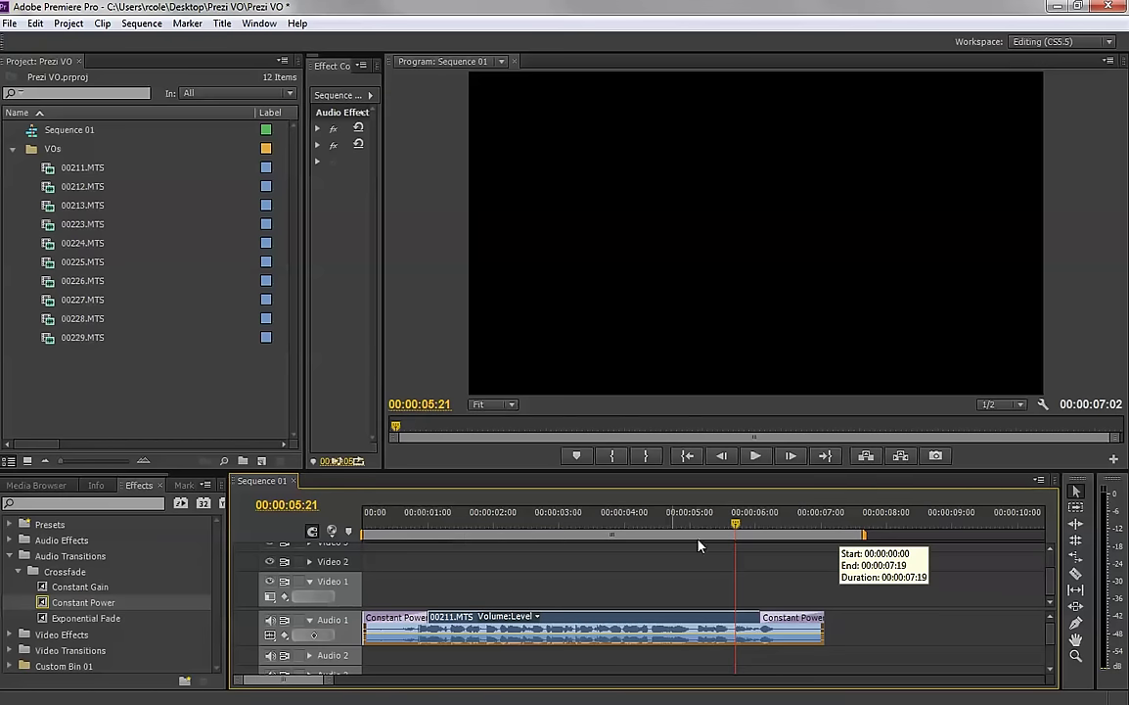
drag(864, 536, 898, 538)
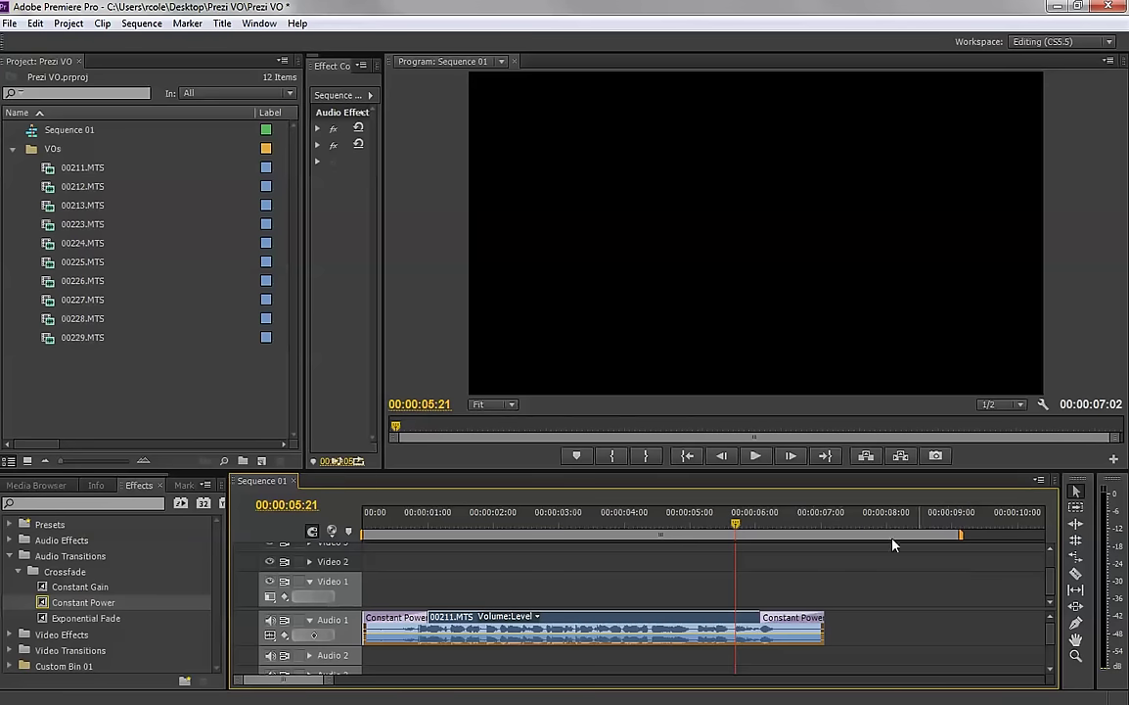
drag(956, 536, 630, 537)
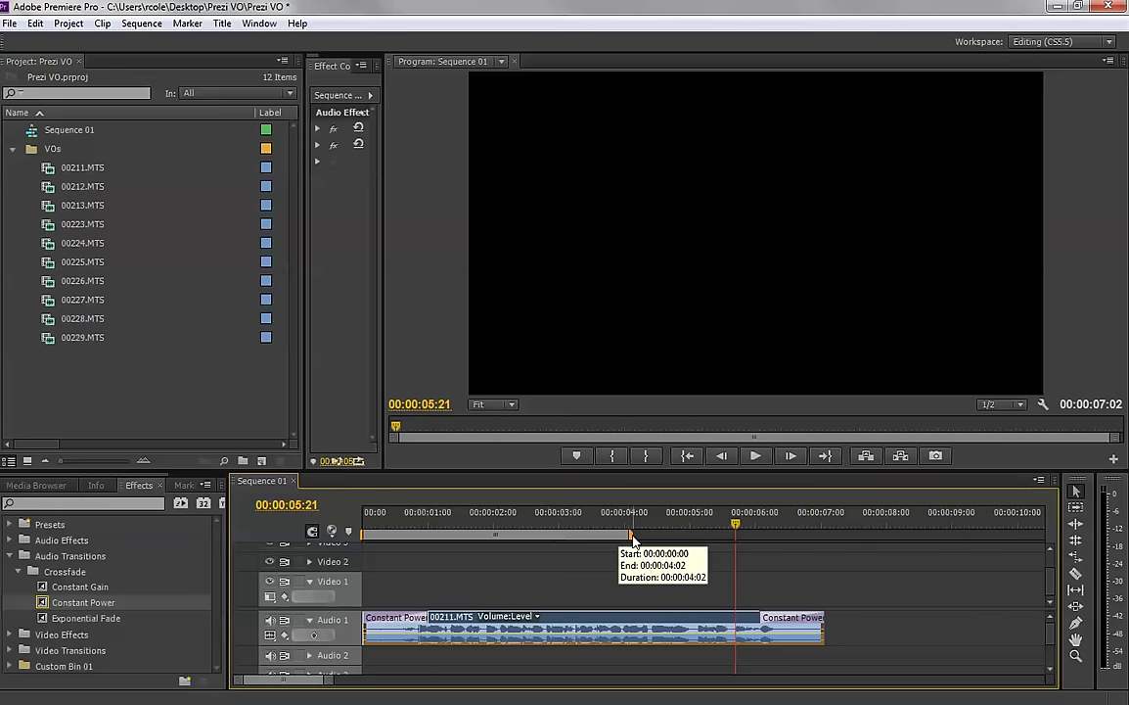
click(648, 527)
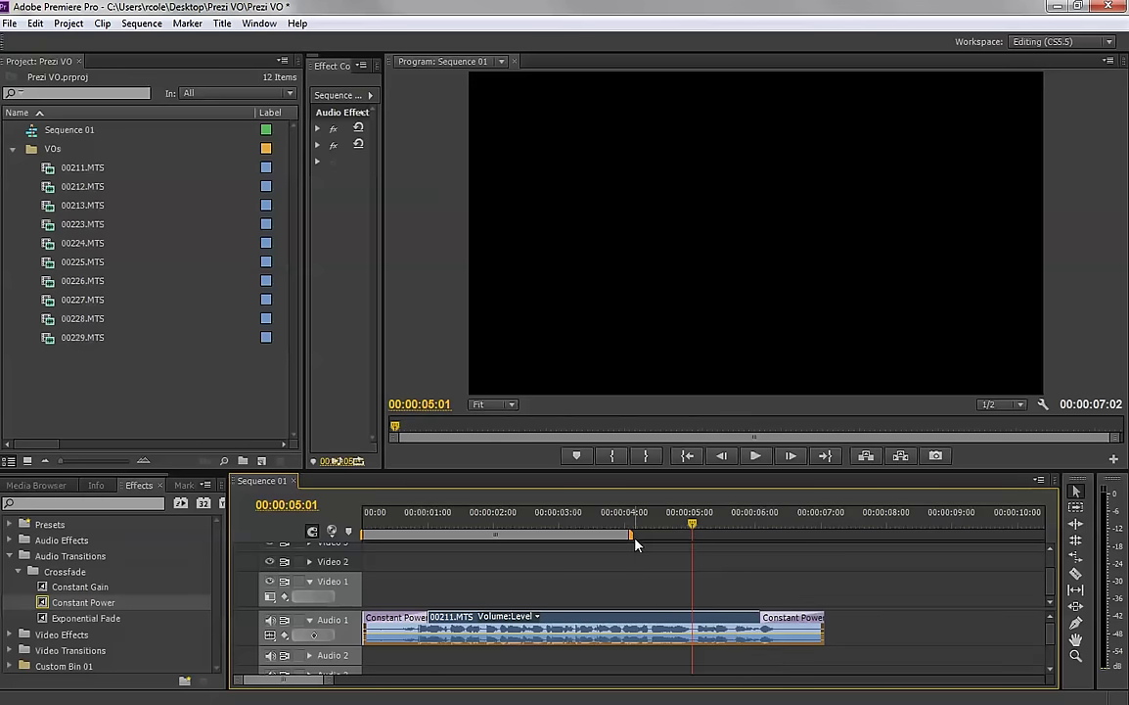
drag(631, 535, 828, 536)
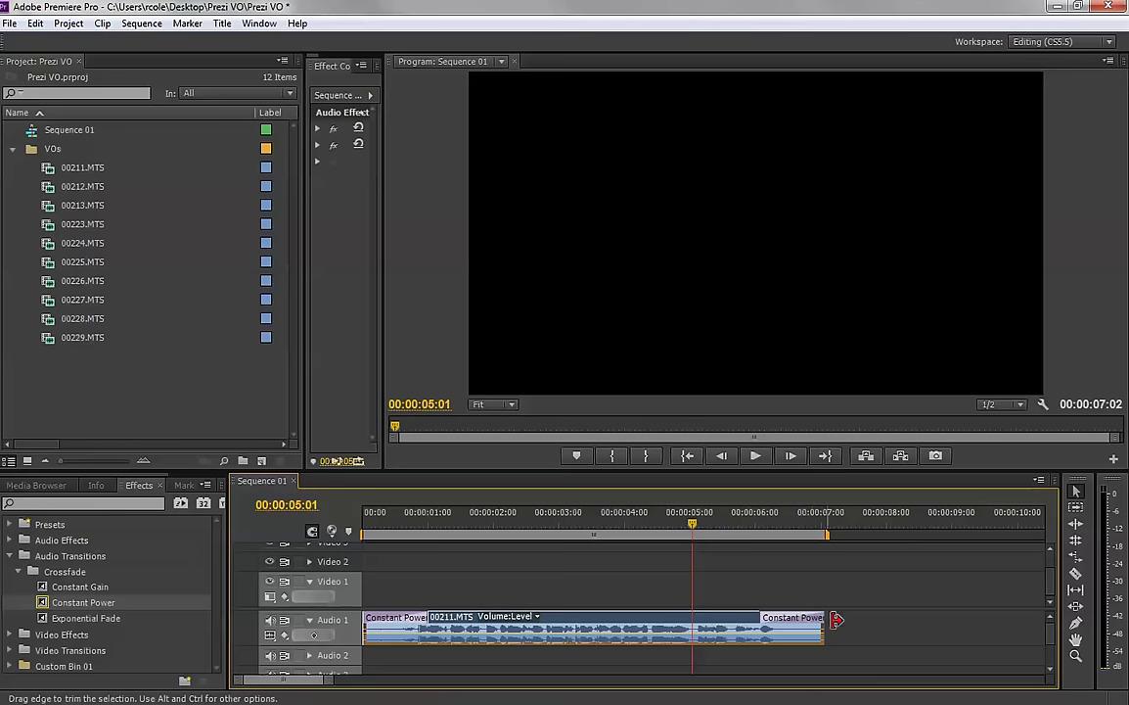
click(870, 602)
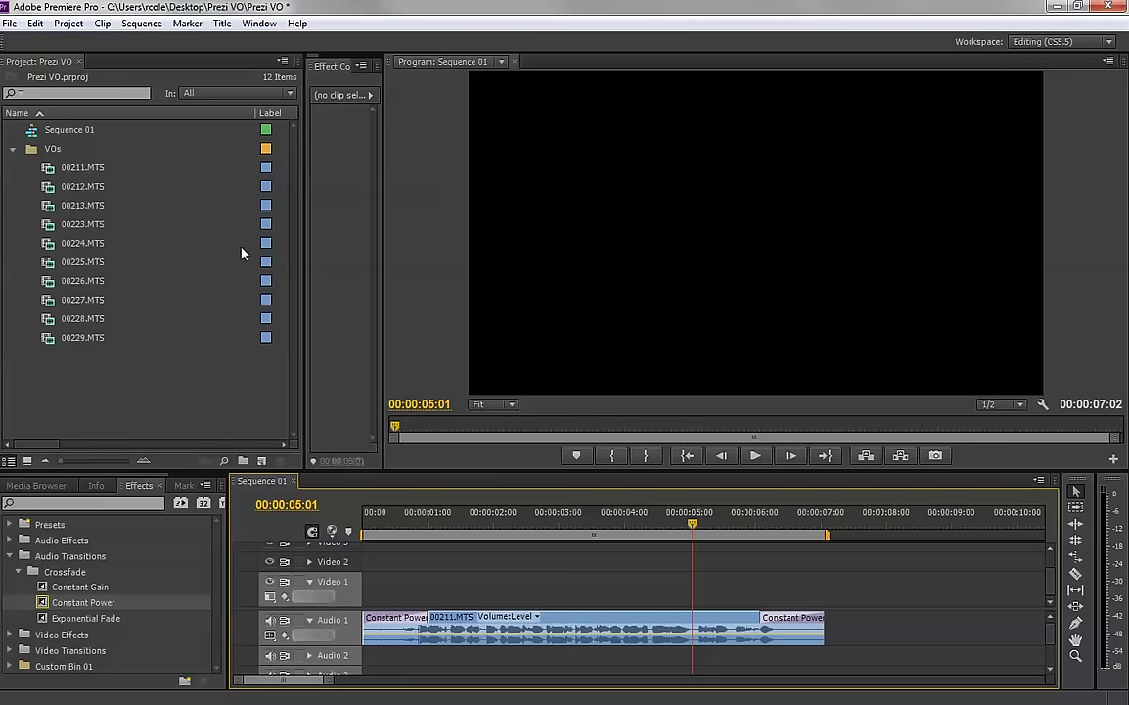
With the timeline active, choose File > Export > Media for Sequence 01
click(8, 25)
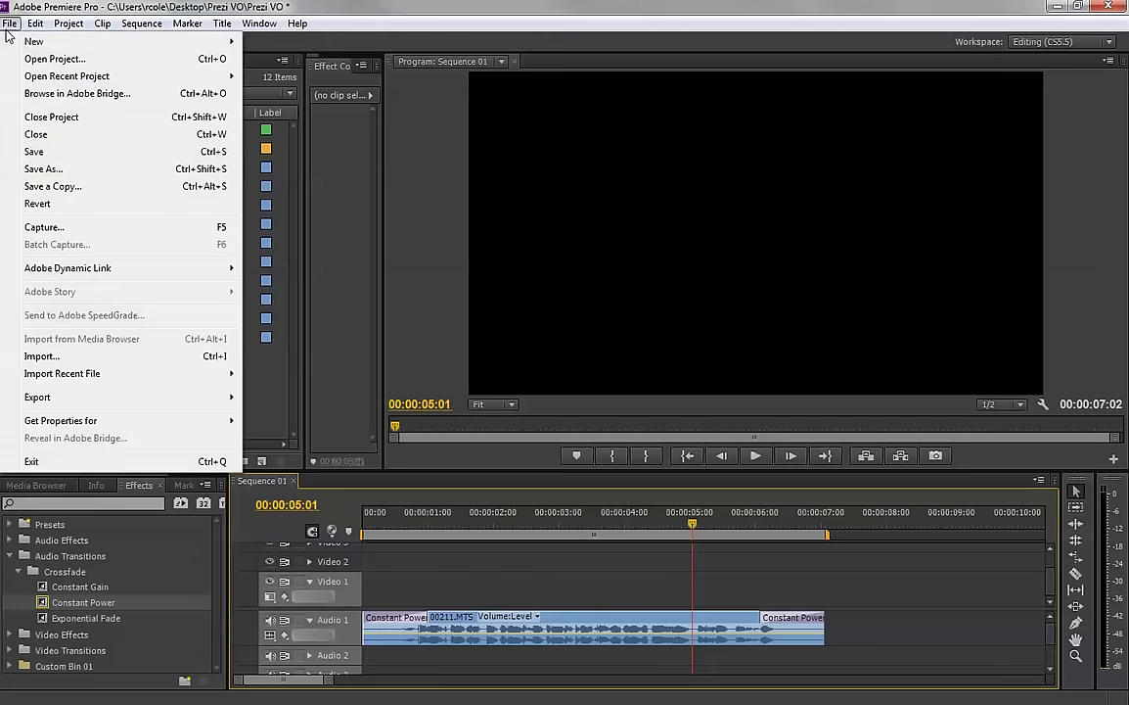
mouse_move(37, 396)
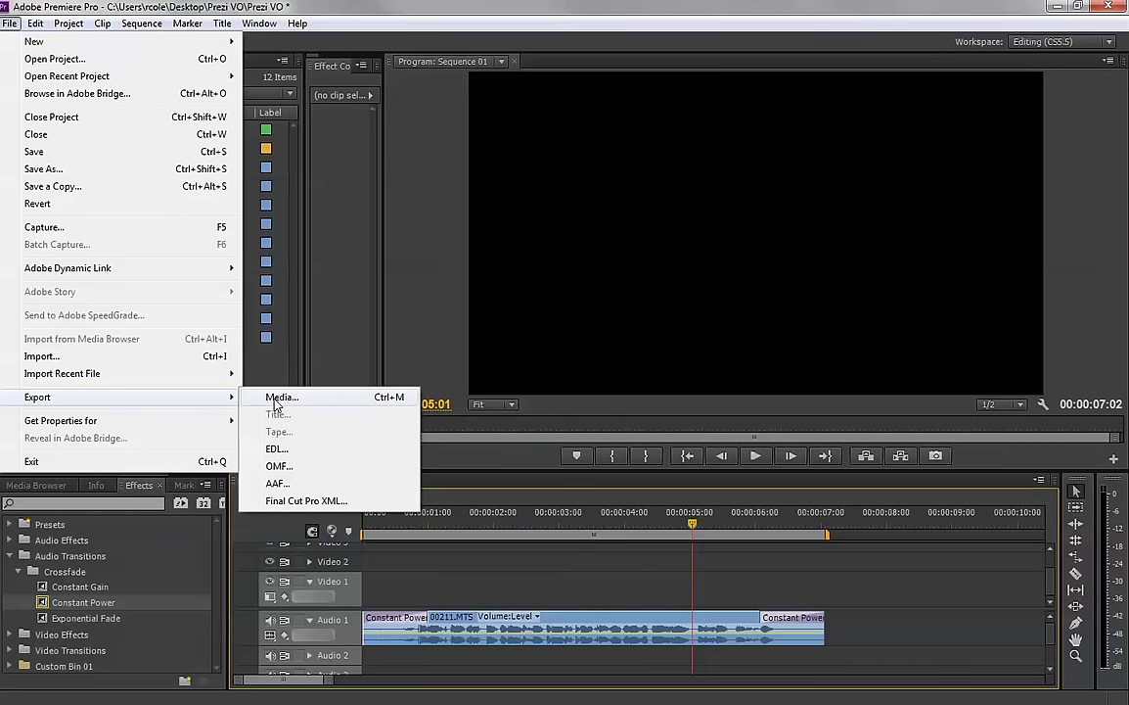
click(458, 411)
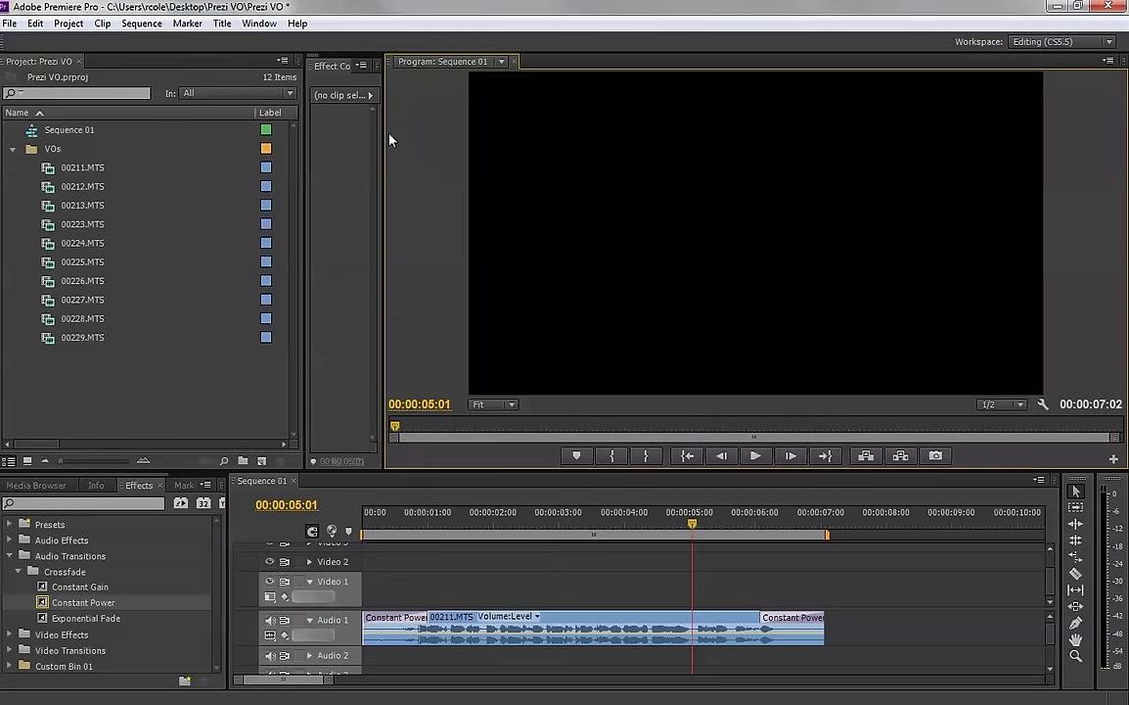
click(901, 594)
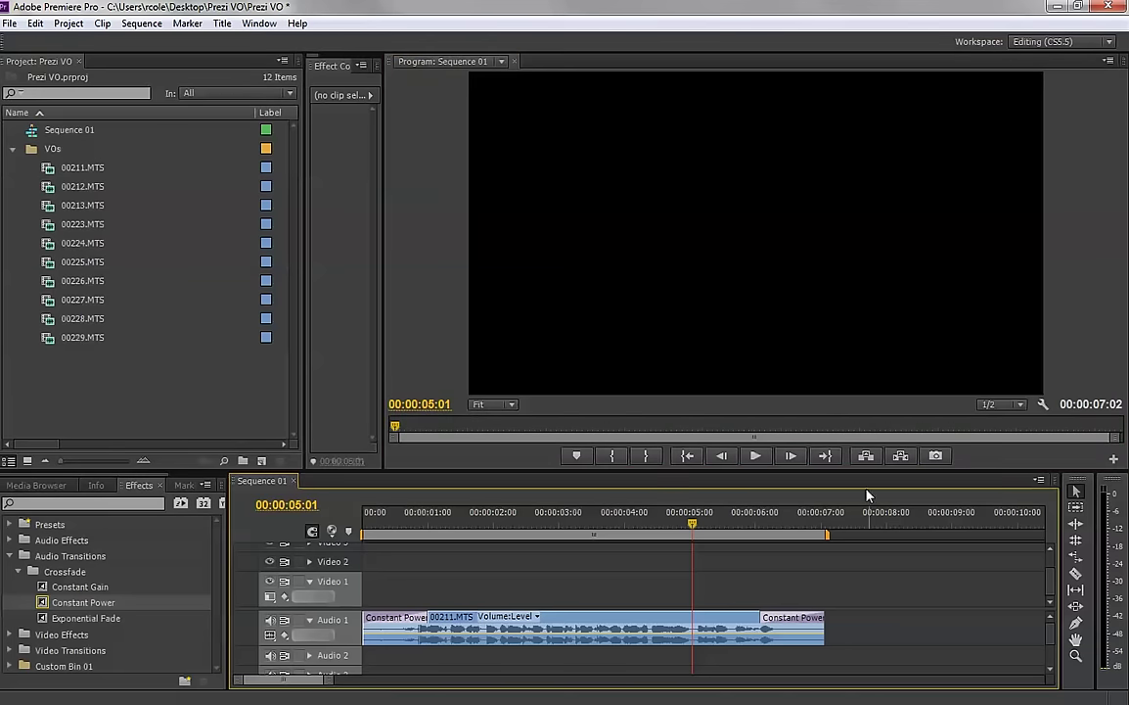
click(10, 22)
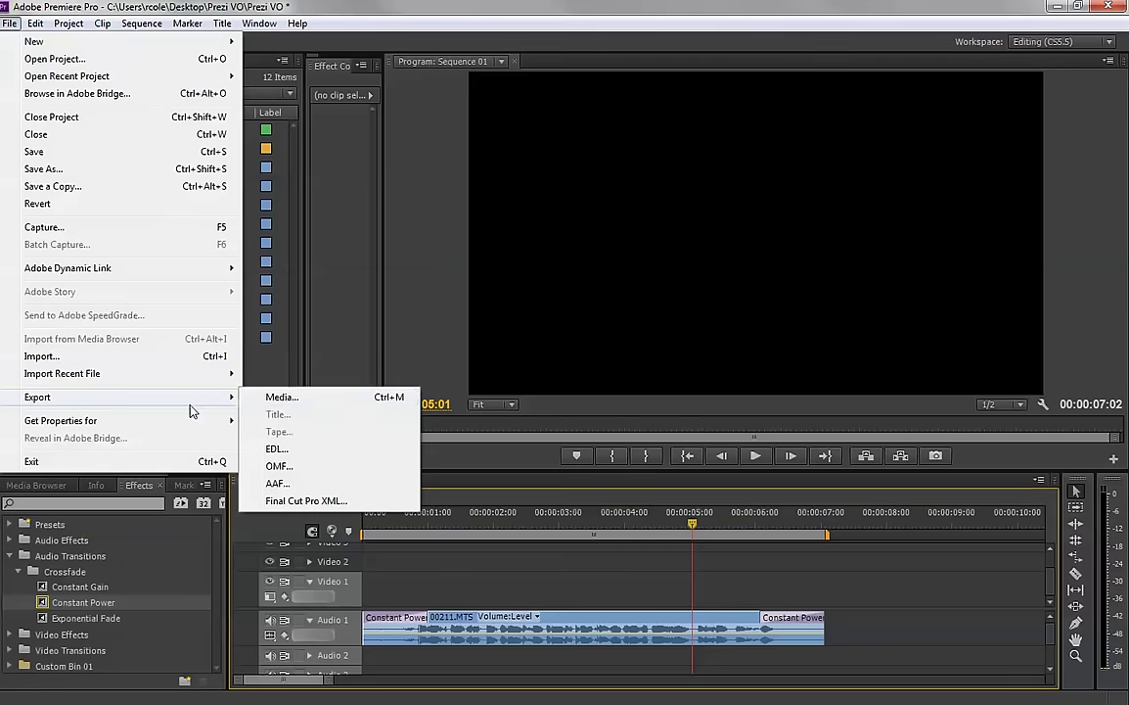
mouse_move(37, 397)
click(306, 401)
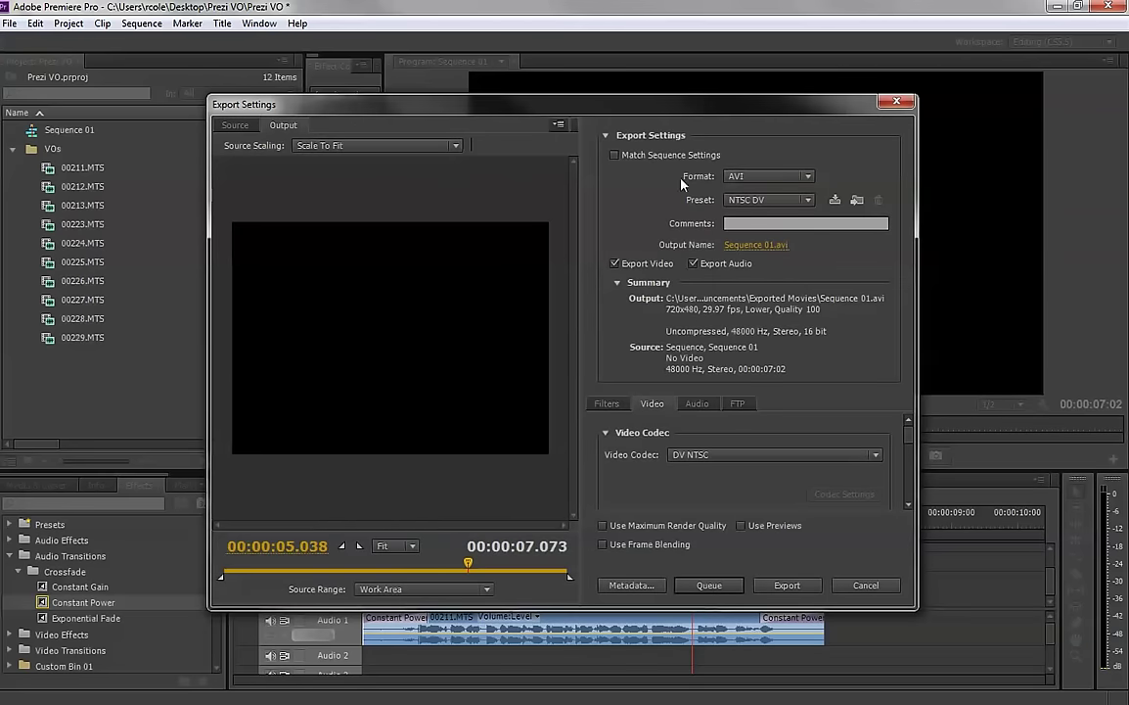
Set the export Format to MP3 with the MP3 256kbps High Quality preset
click(809, 178)
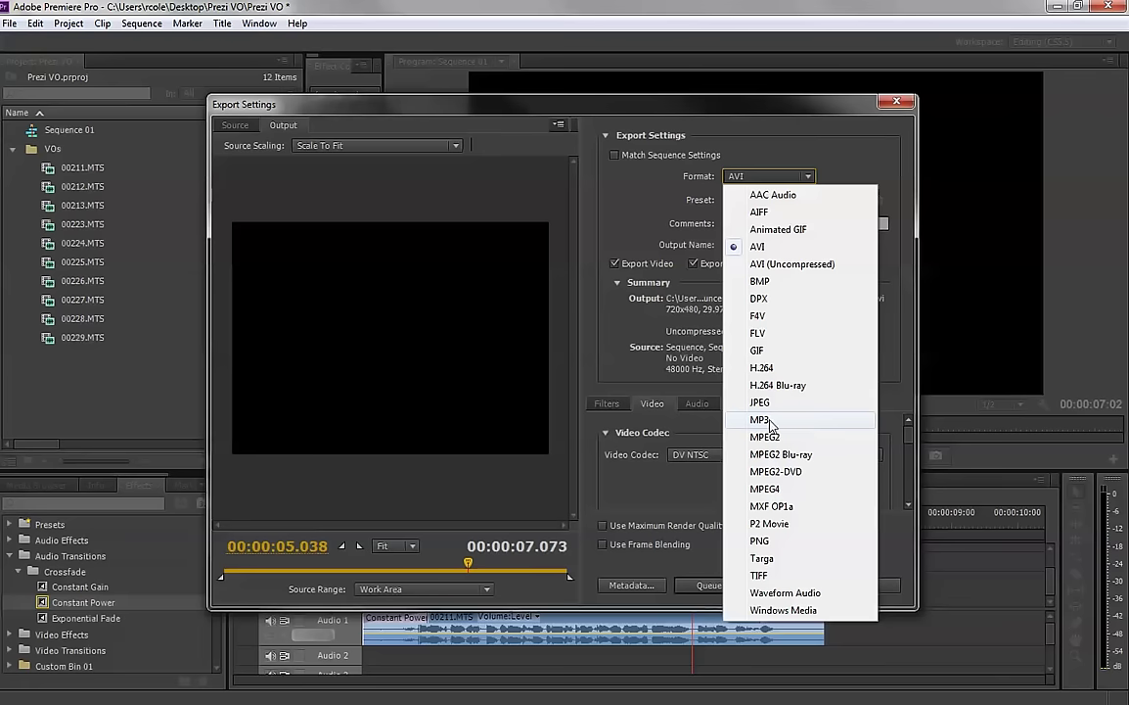
click(801, 421)
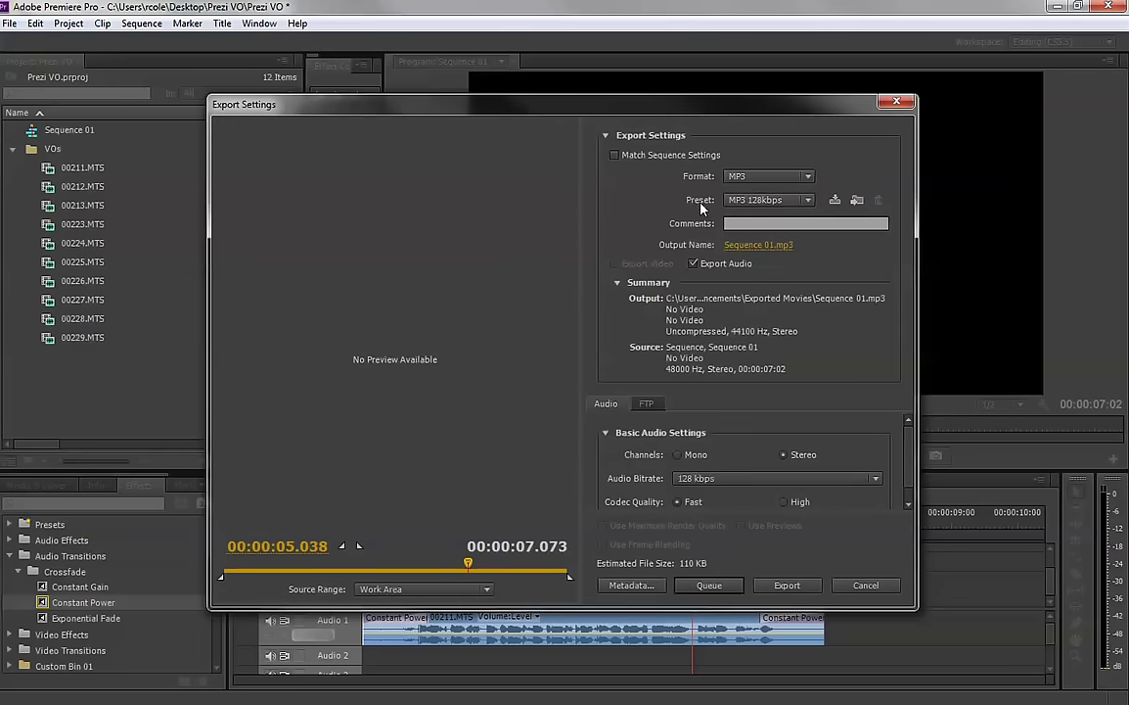
click(779, 202)
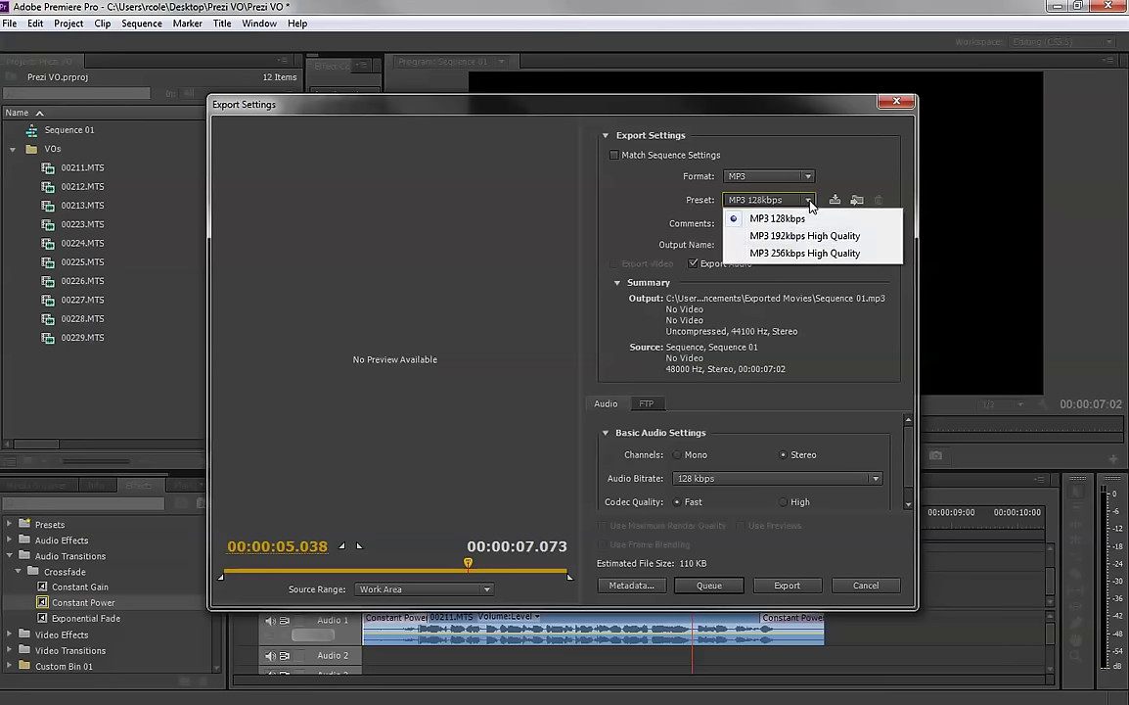
click(804, 253)
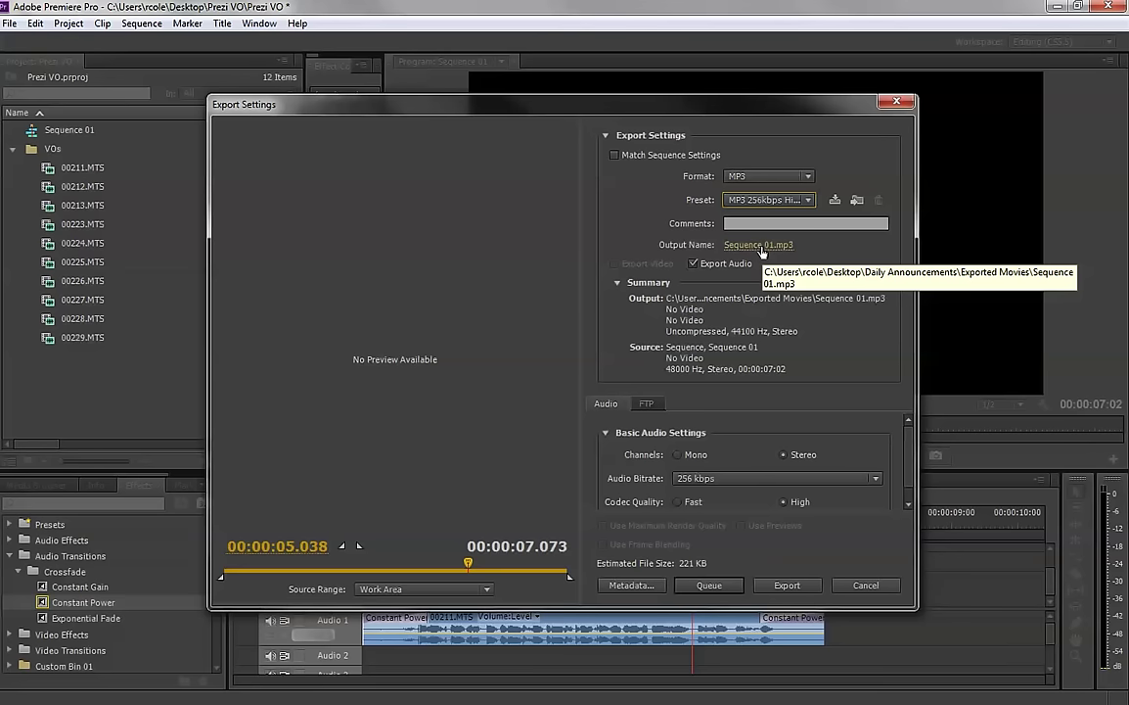
click(762, 246)
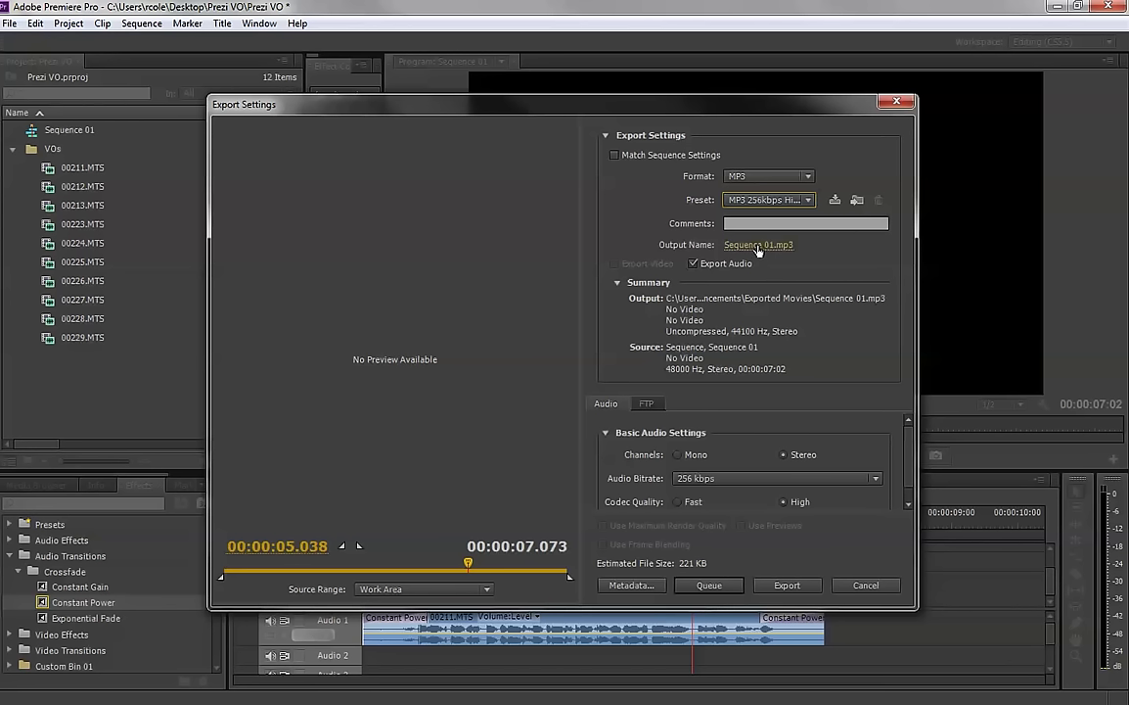
Set the output to 'Prezi Intro VO' in the Desktop's Prezi VO folder
click(758, 246)
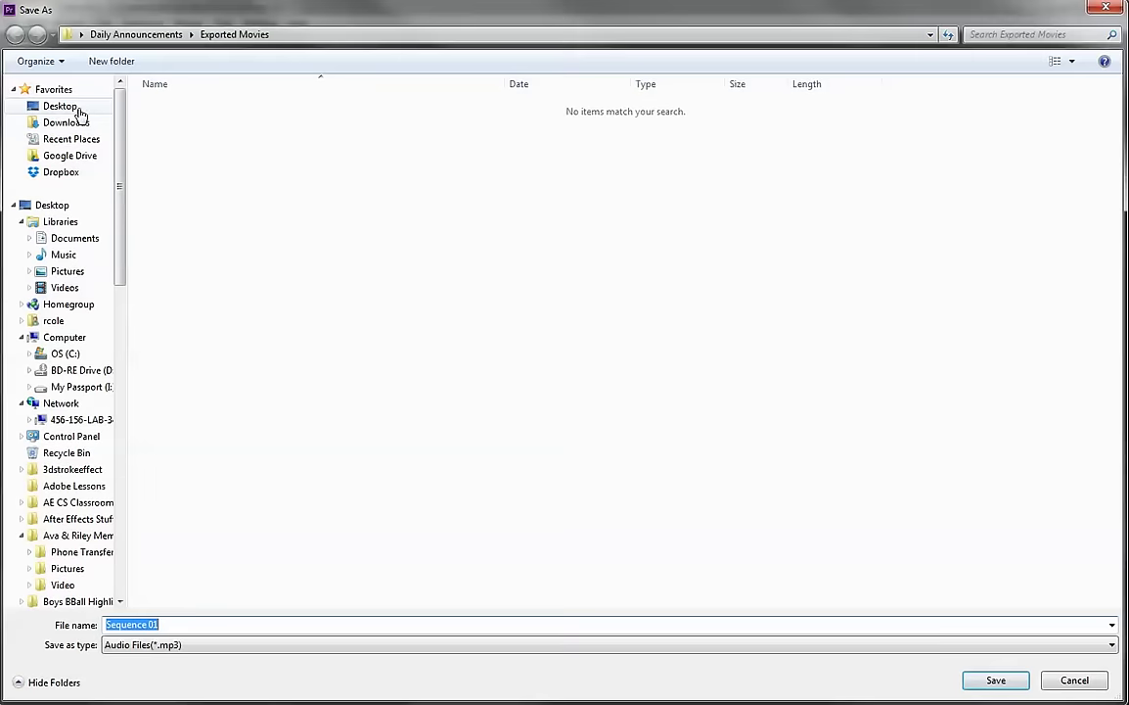
click(74, 109)
click(195, 456)
scroll(216, 504, down, 3)
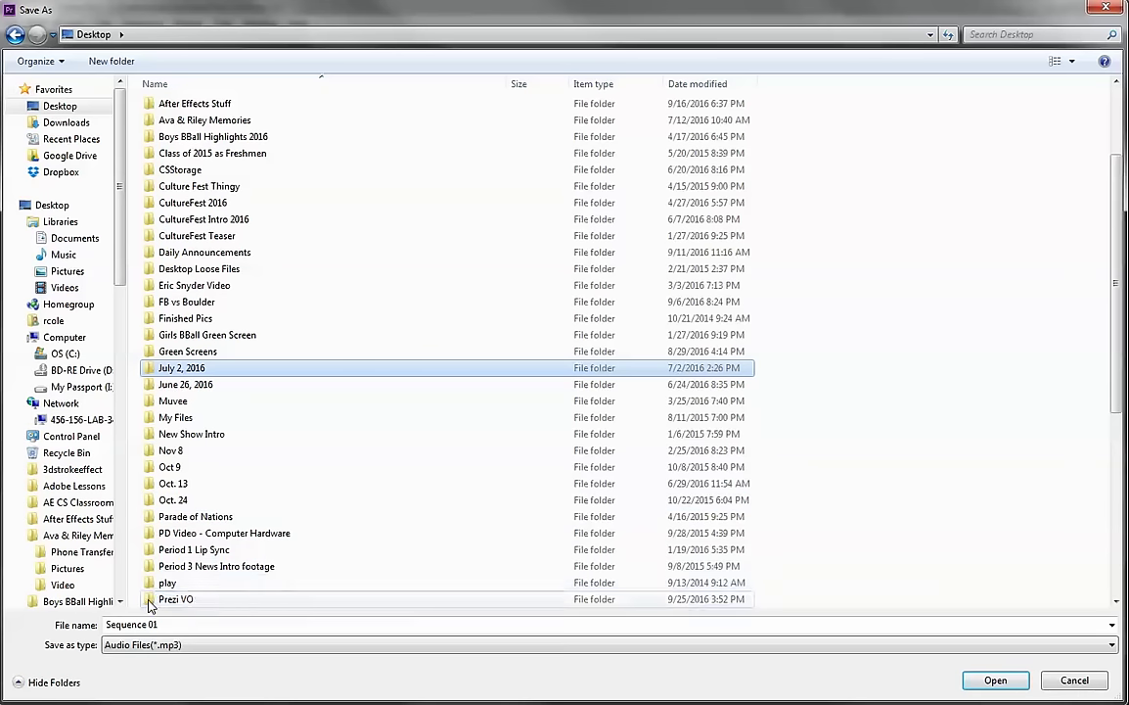
click(150, 600)
click(993, 680)
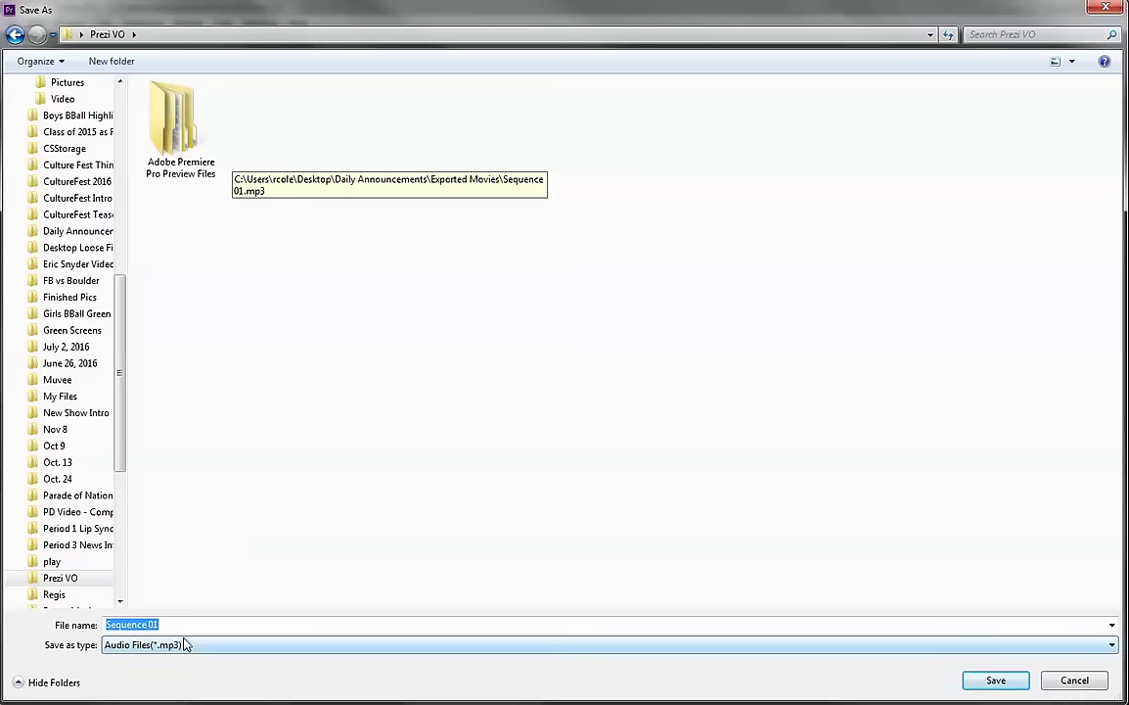
text(P)
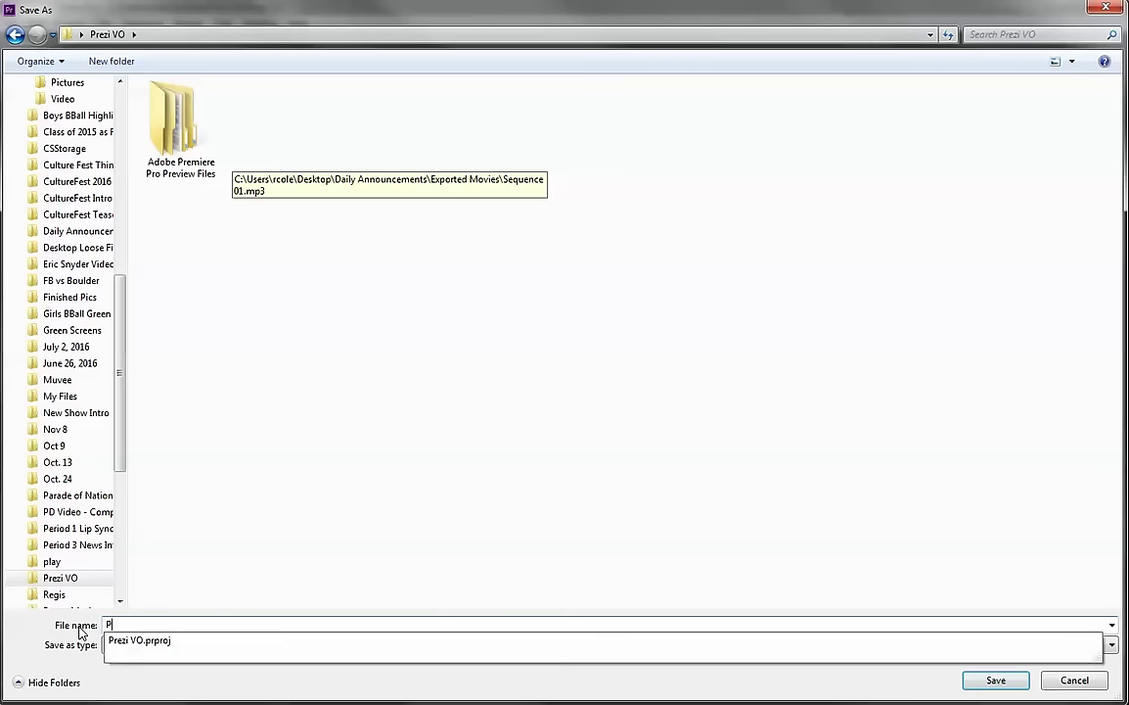
text(rezi)
text( Intro VO)
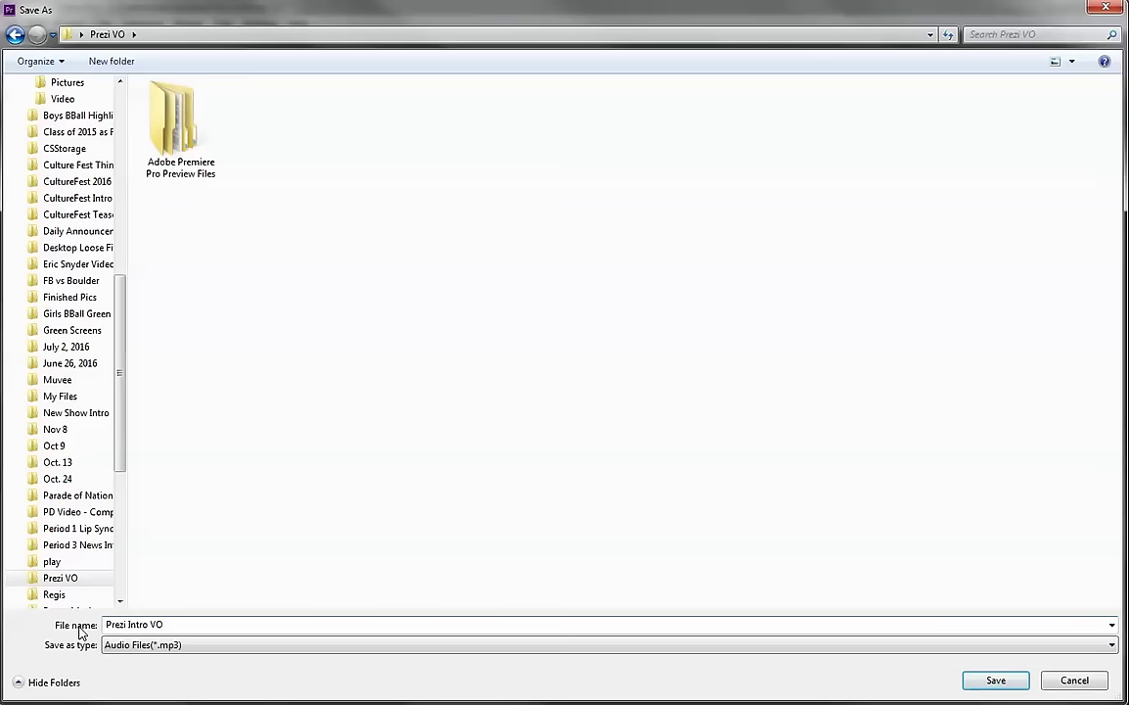
click(997, 679)
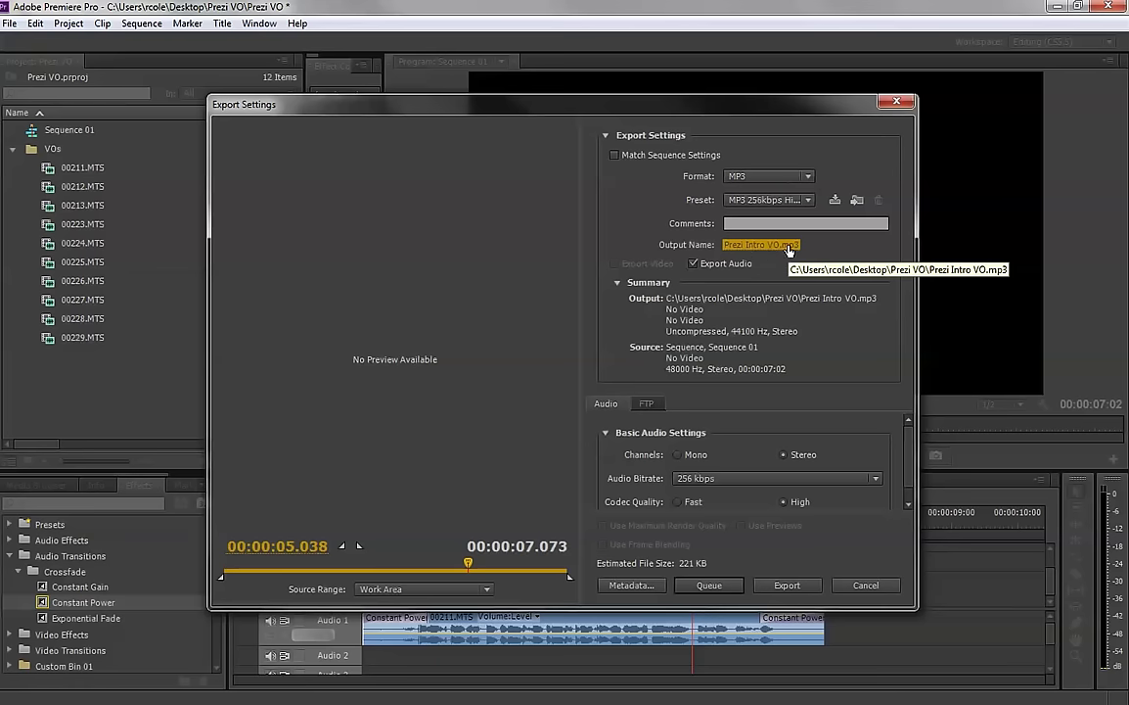
Export the MP3, then delete clip 00211.MTS from the timeline
click(789, 591)
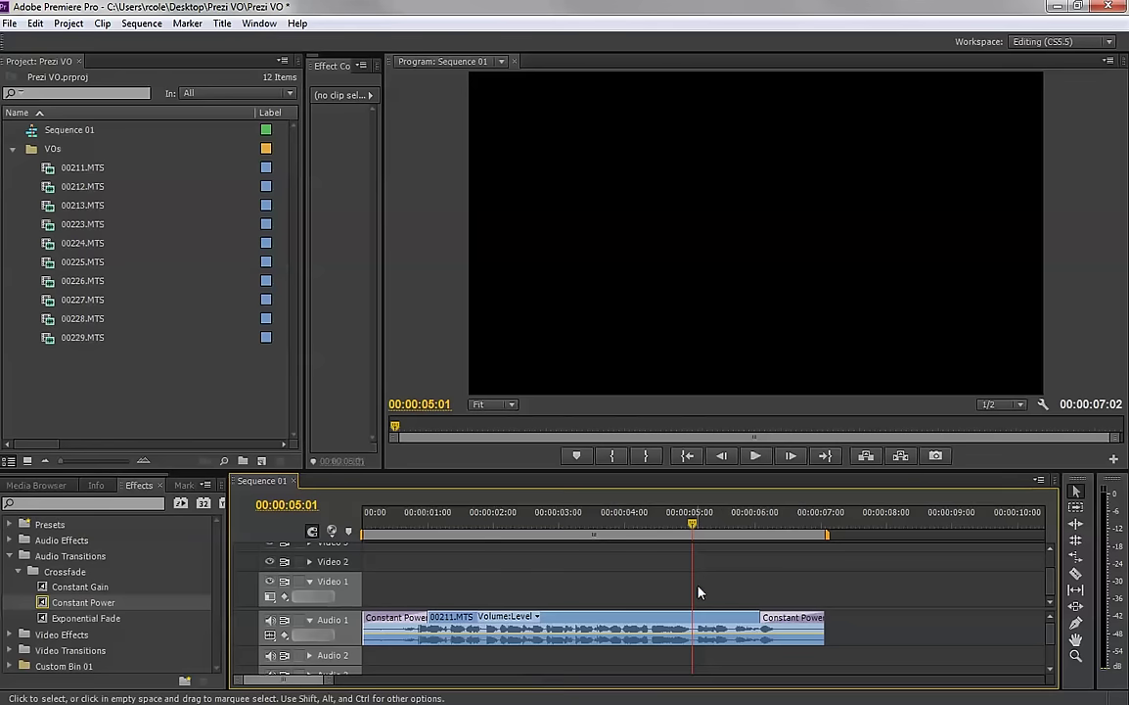
click(628, 623)
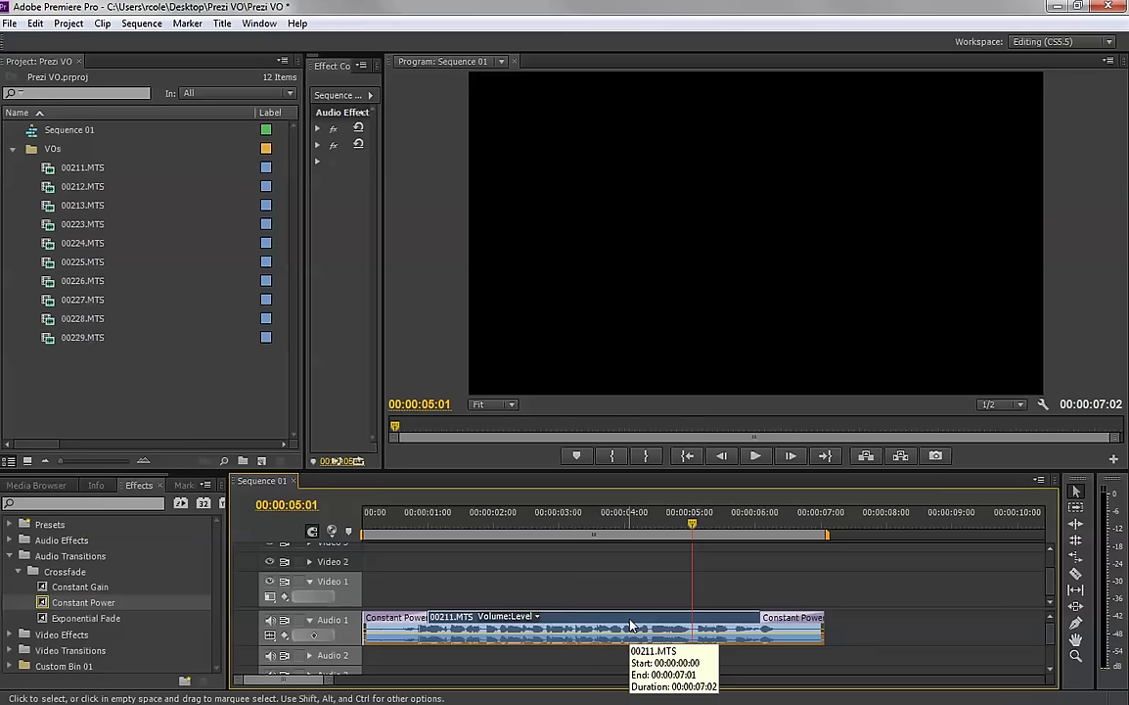
key(Delete)
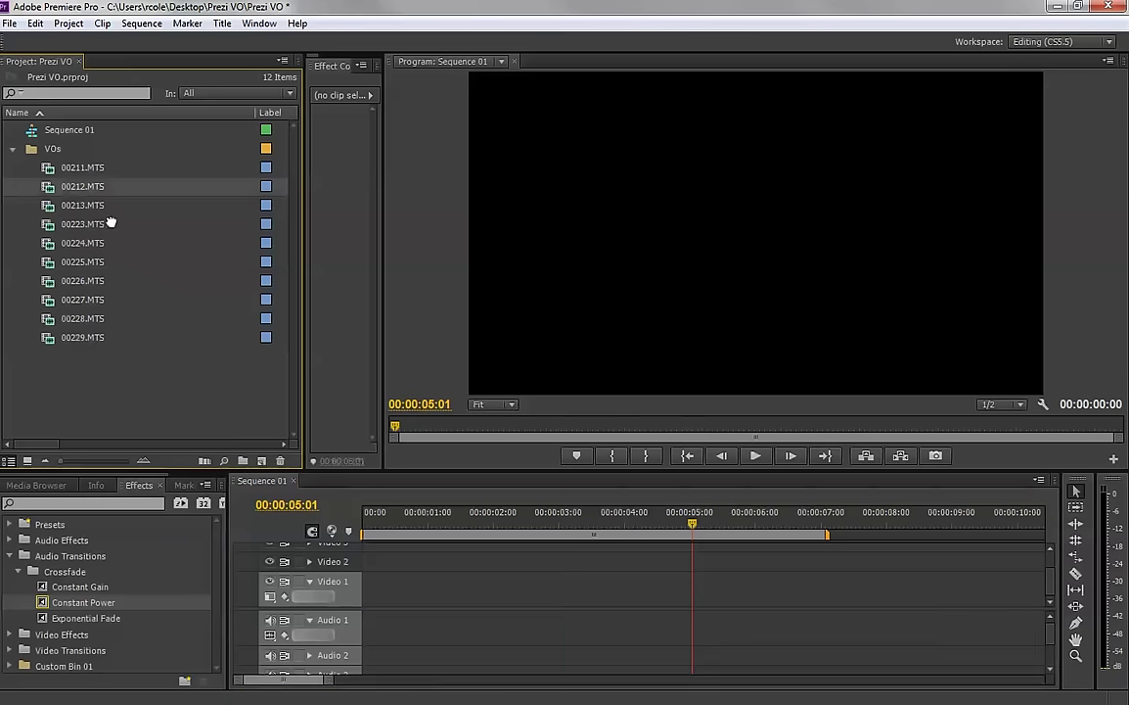
Place 00212.MTS at the timeline start, zoom out, and extend the work area over it
drag(82, 186, 545, 609)
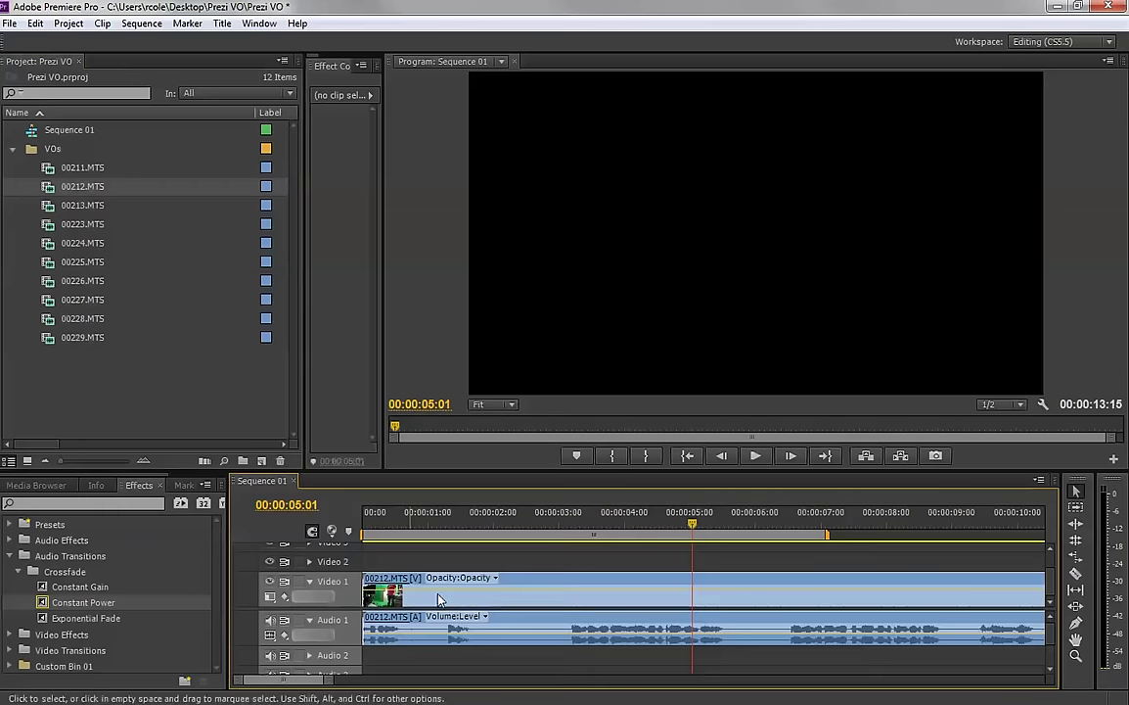
drag(328, 680, 386, 684)
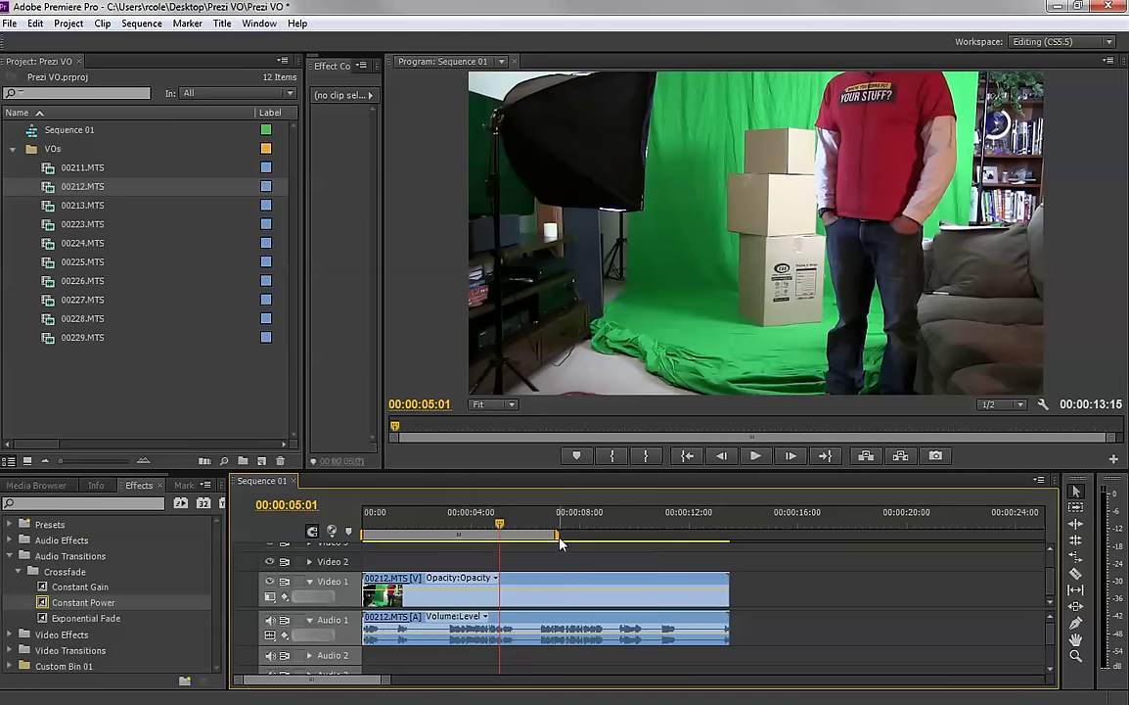
drag(559, 540, 734, 537)
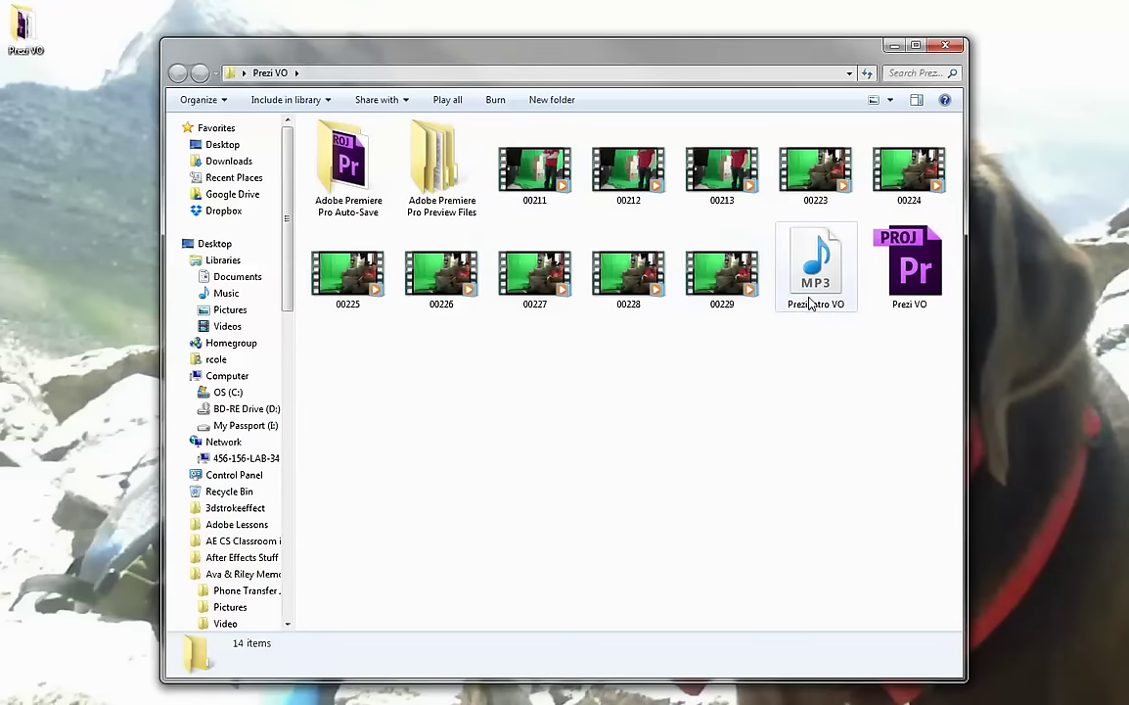
mouse_move(816, 262)
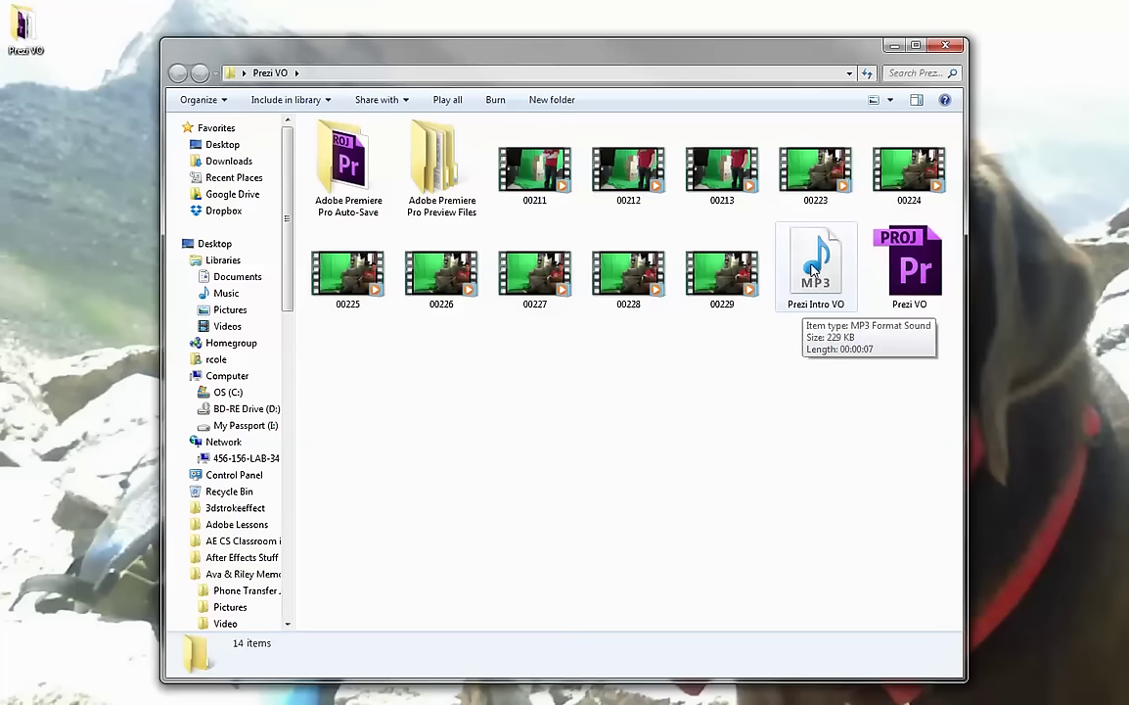
Select Prezi Intro VO.mp3 to view its details: 229 KB, seven seconds long
click(812, 269)
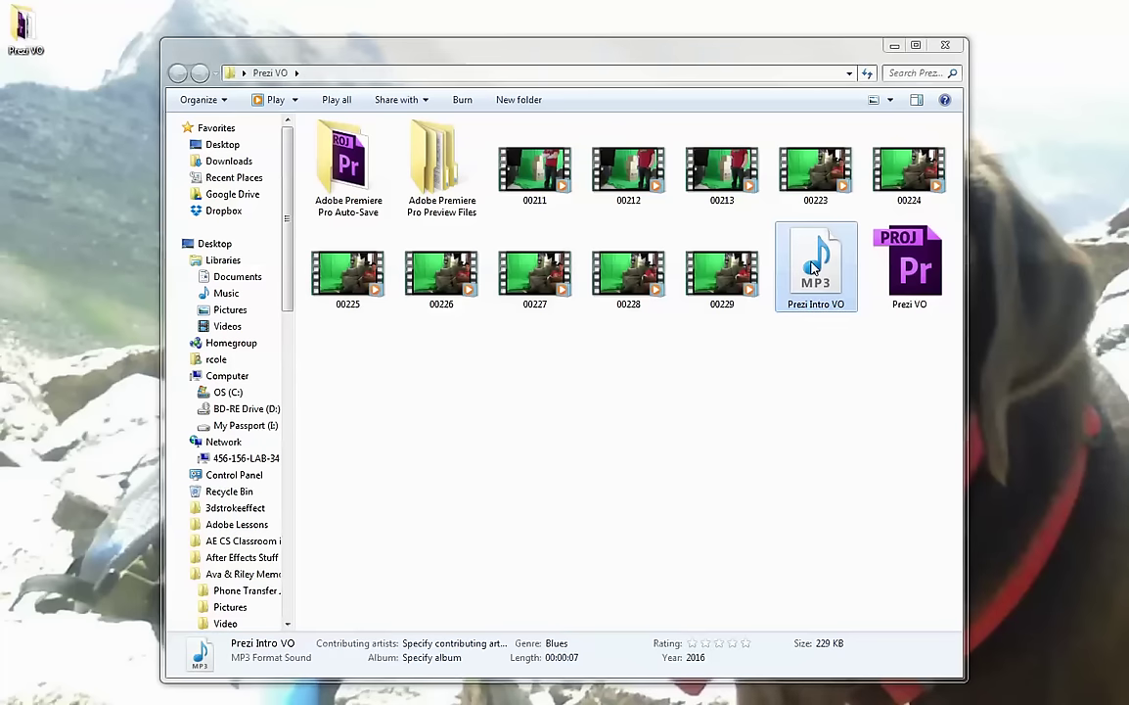
drag(813, 269, 736, 241)
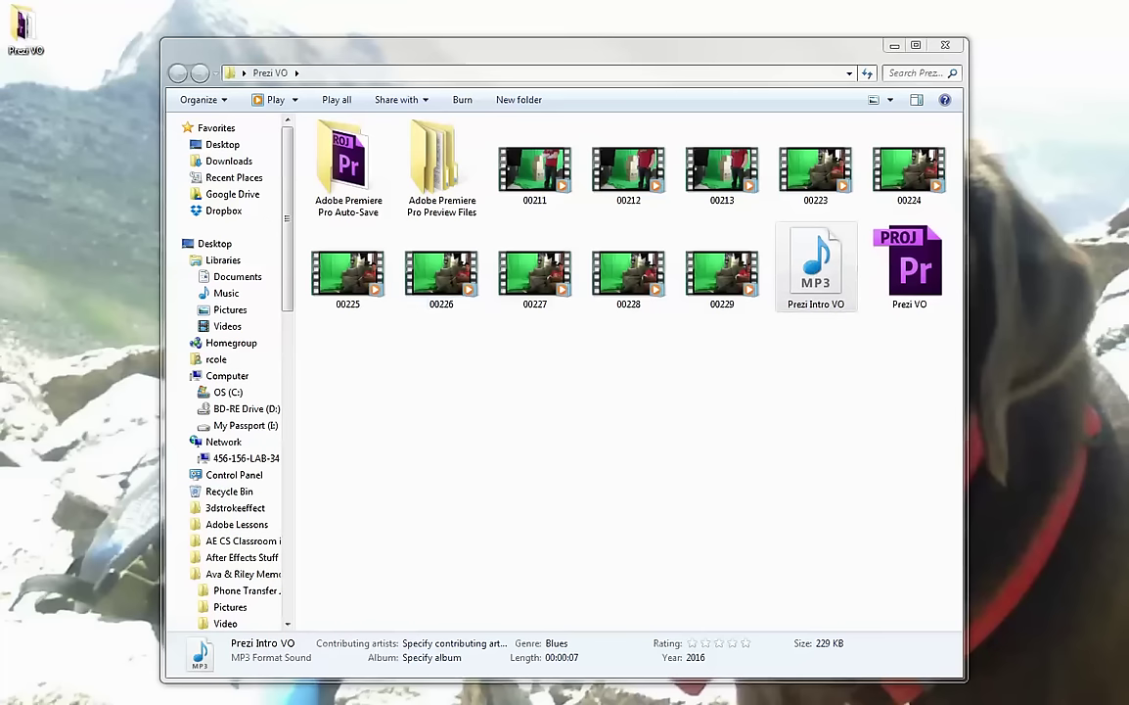